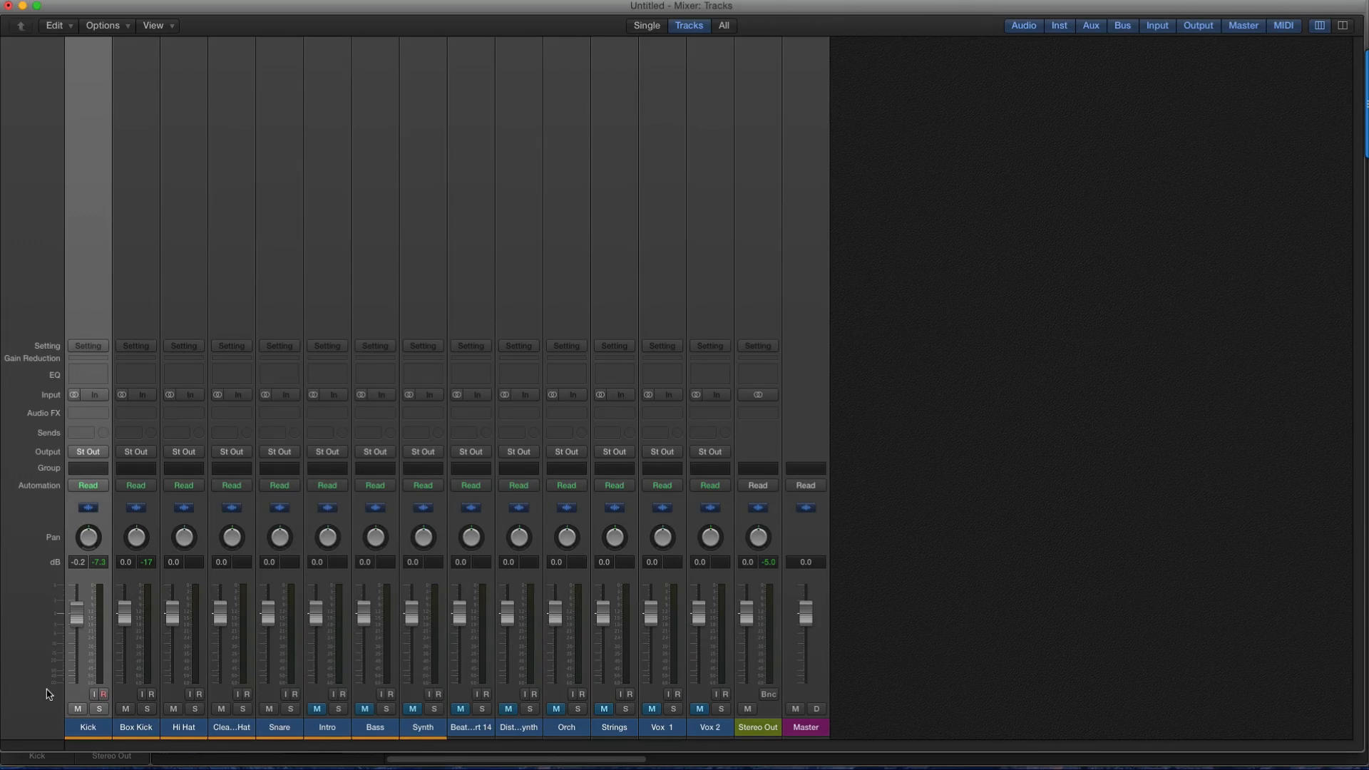
Play back the unmuted drum tracks briefly, and insert a Gain plug-in on the Clean Closed Hat channel.
{"action": "key", "text": "space"}
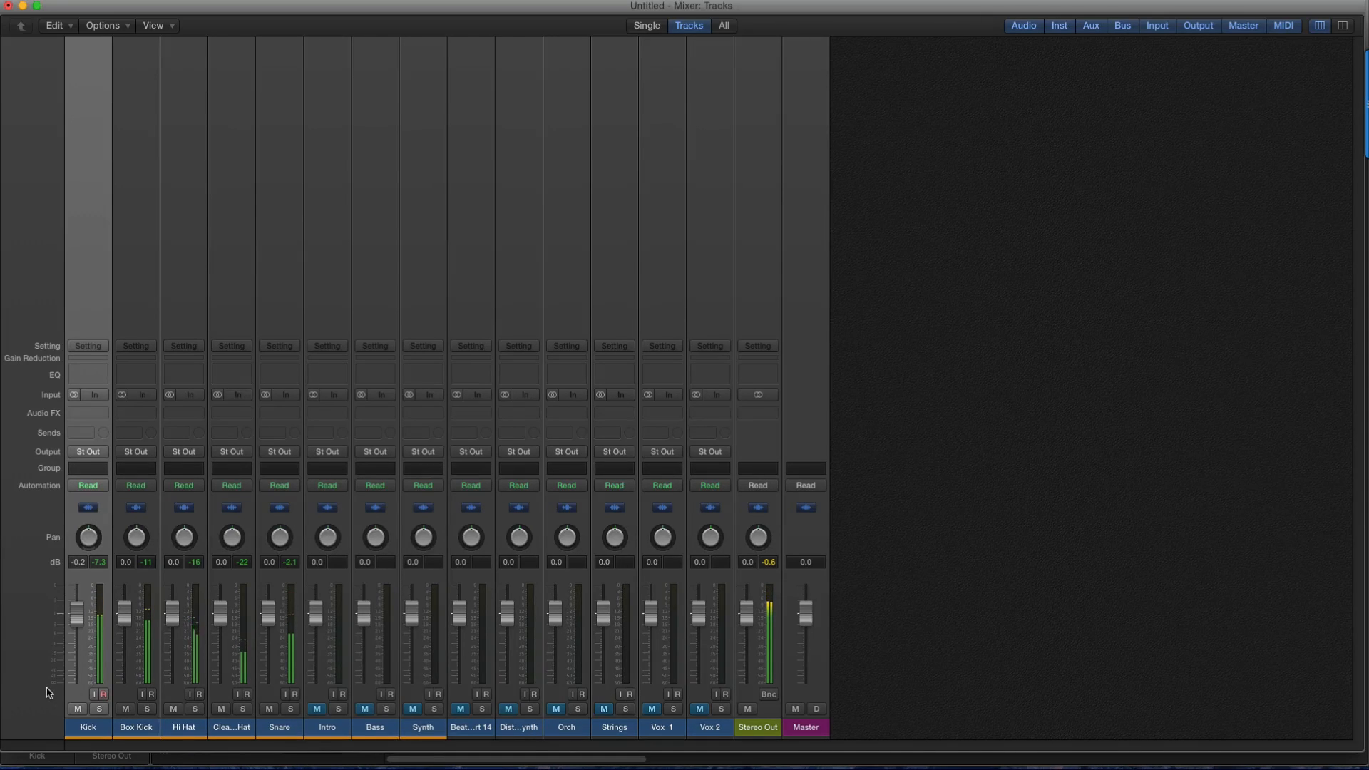
{"action": "key", "text": "space"}
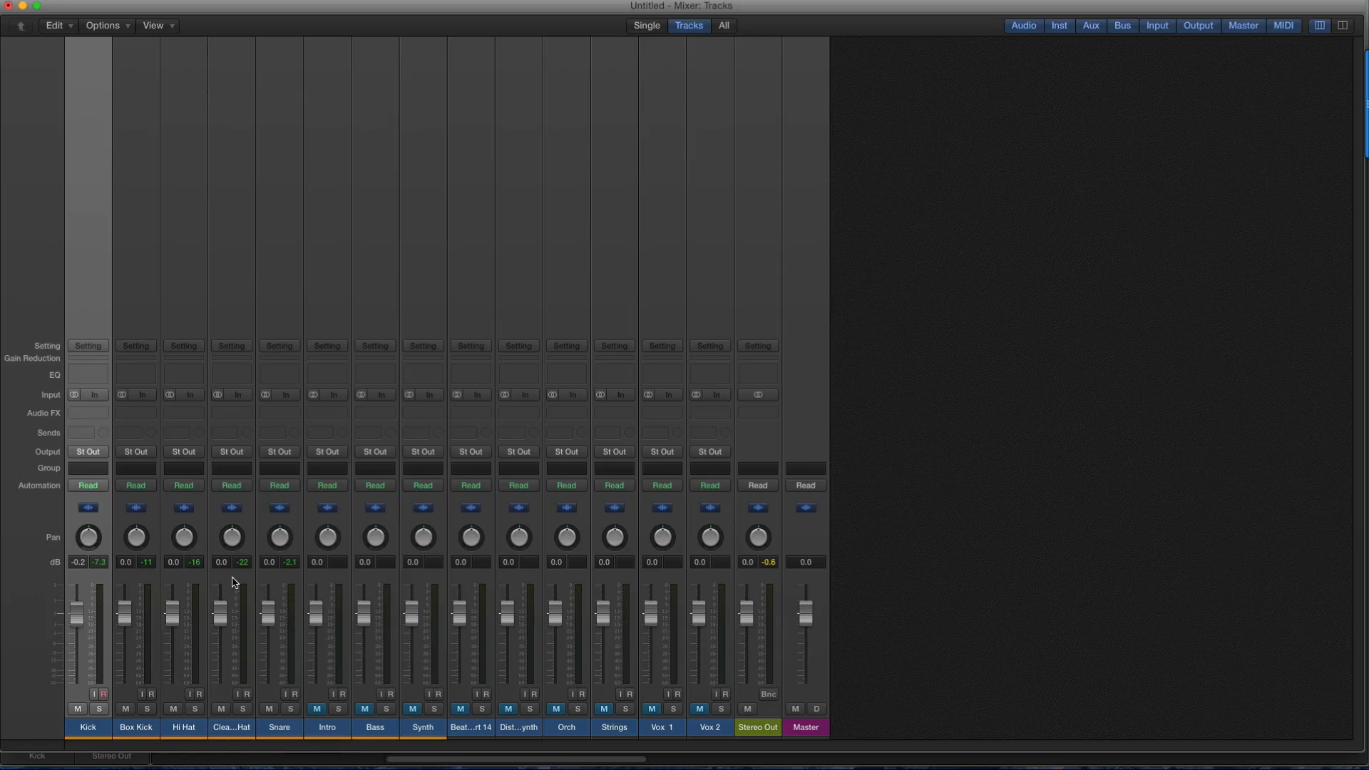
{"action": "left_click", "coordinate": [245, 415]}
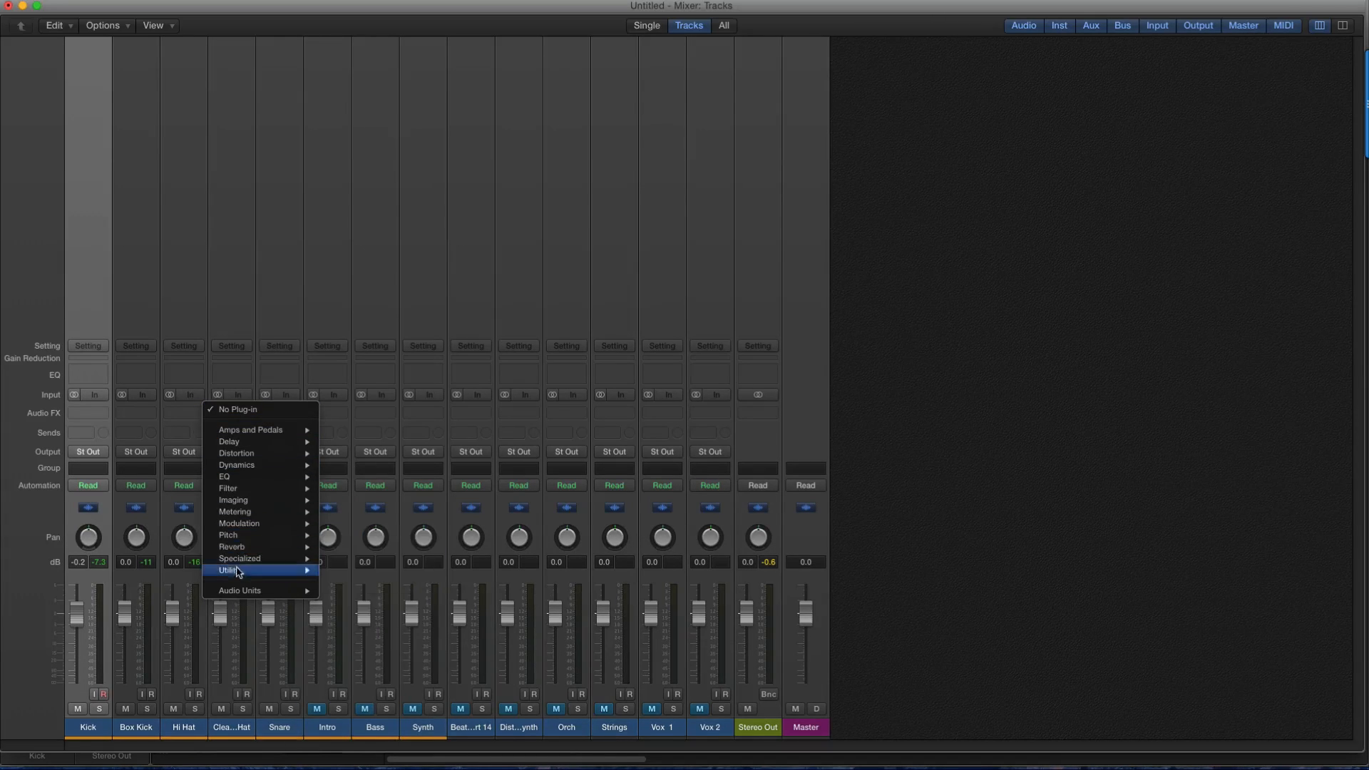
{"action": "mouse_move", "coordinate": [242, 570]}
{"action": "left_click", "coordinate": [442, 574]}
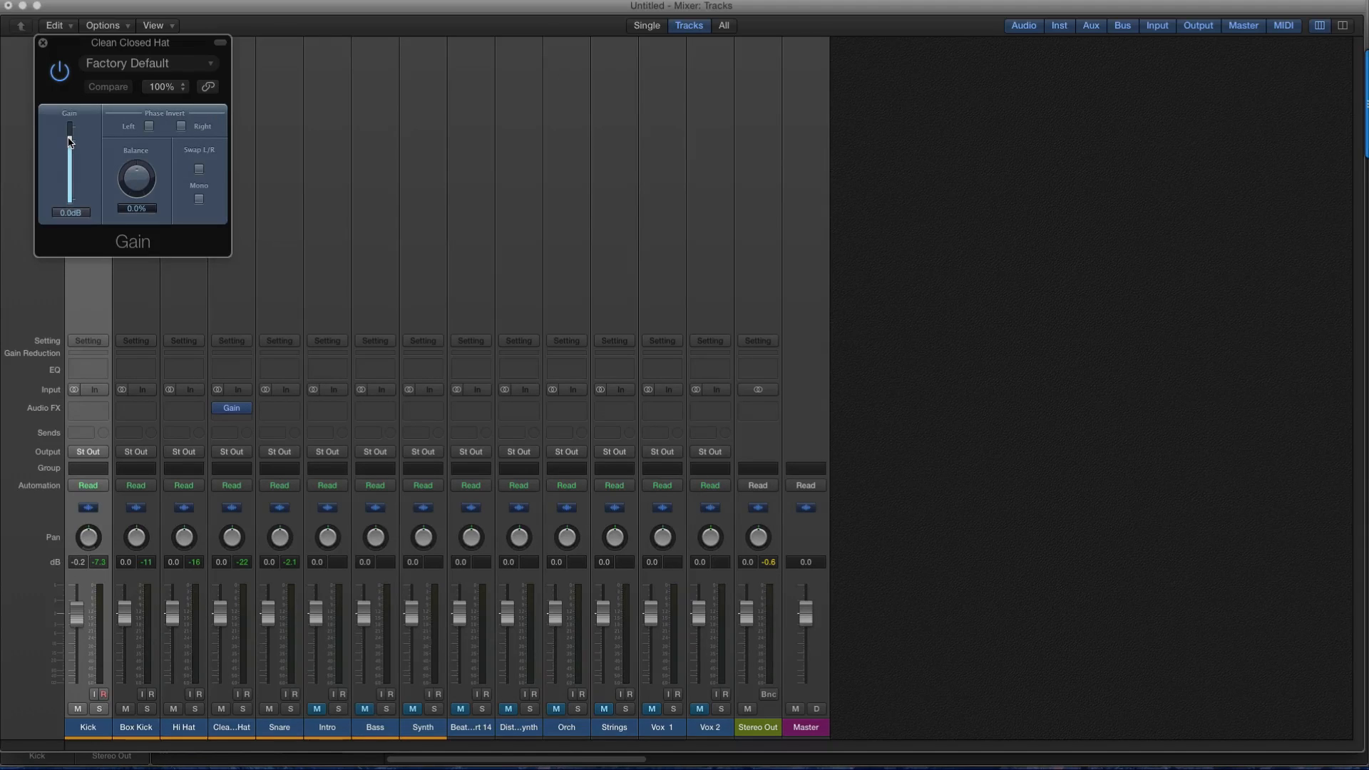
Set the Clean Closed Hat's gain to about +9.7 dB during playback and close the Gain plug-in.
{"action": "key", "text": "space"}
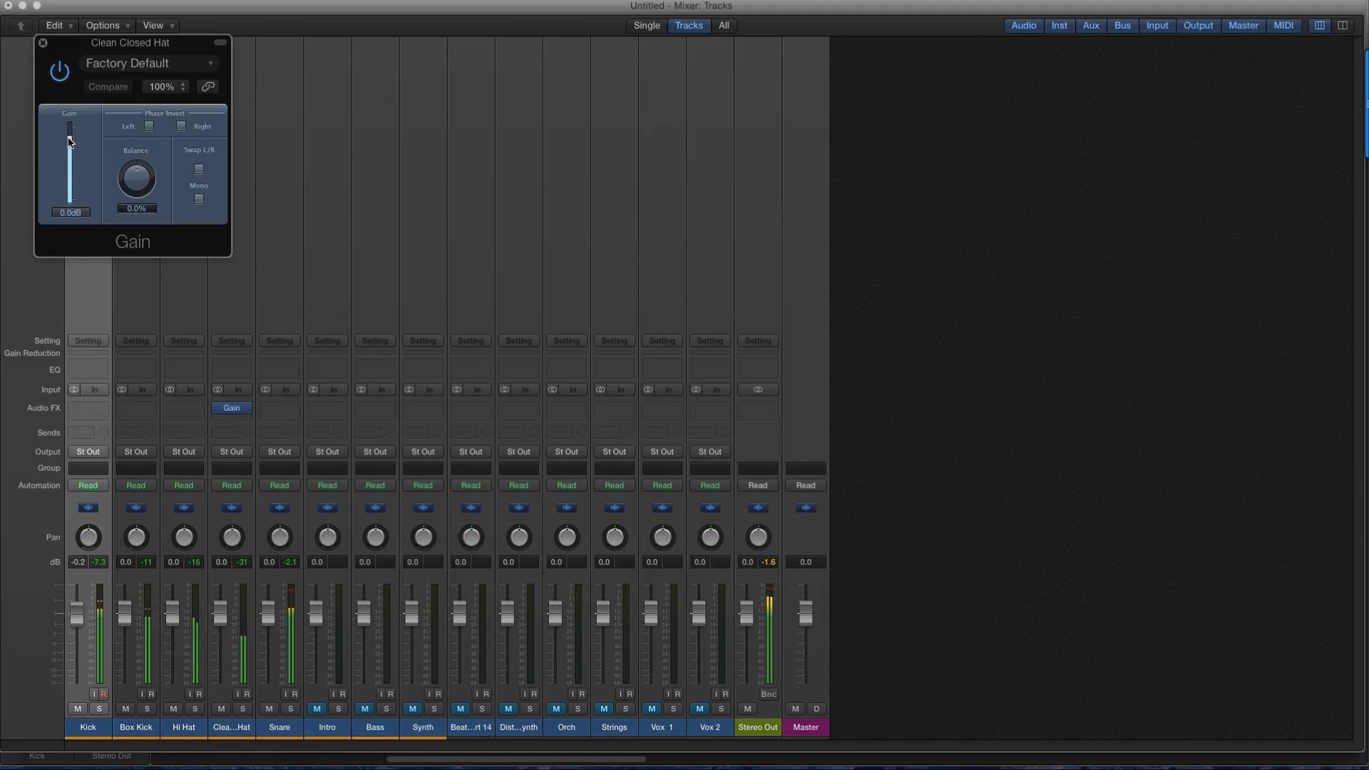
{"action": "left_click_drag", "start_coordinate": [70, 142], "coordinate": [69, 134]}
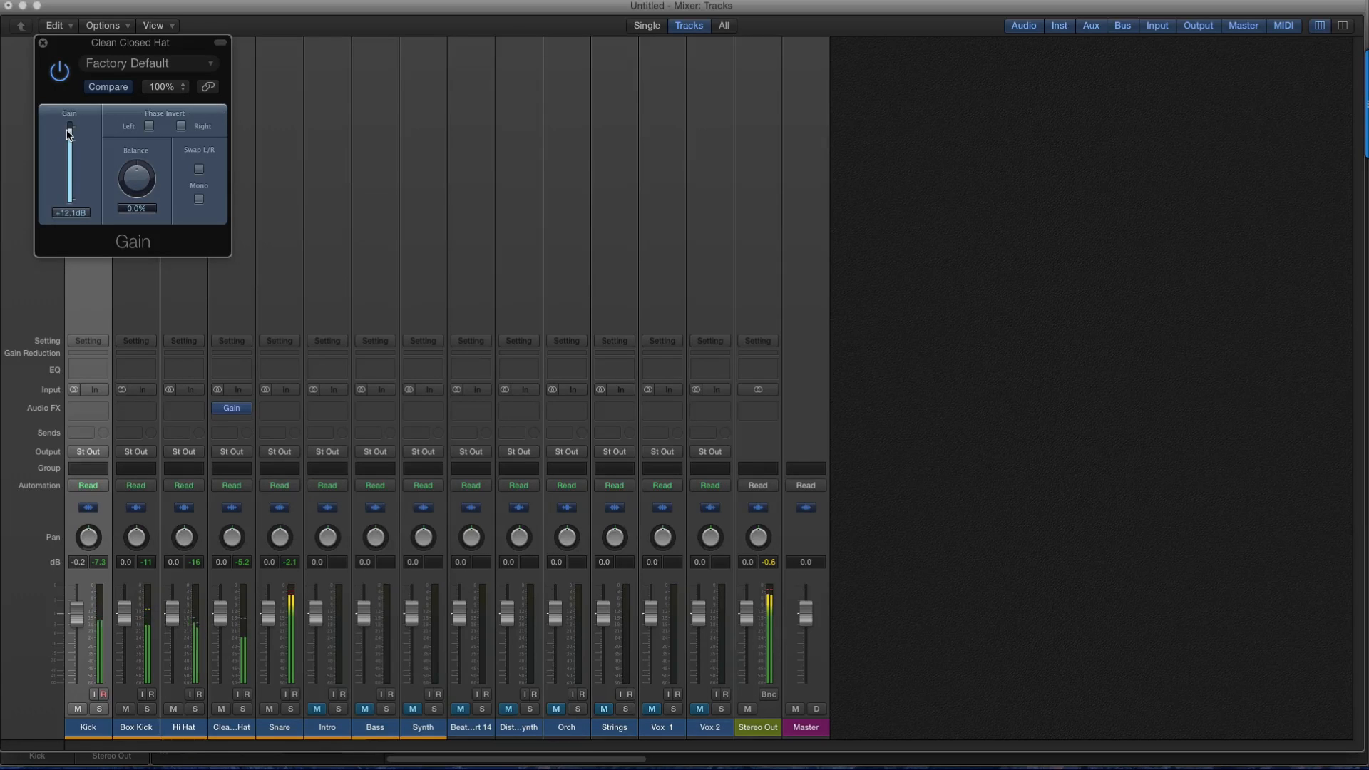
{"action": "left_click_drag", "start_coordinate": [68, 131], "coordinate": [69, 137]}
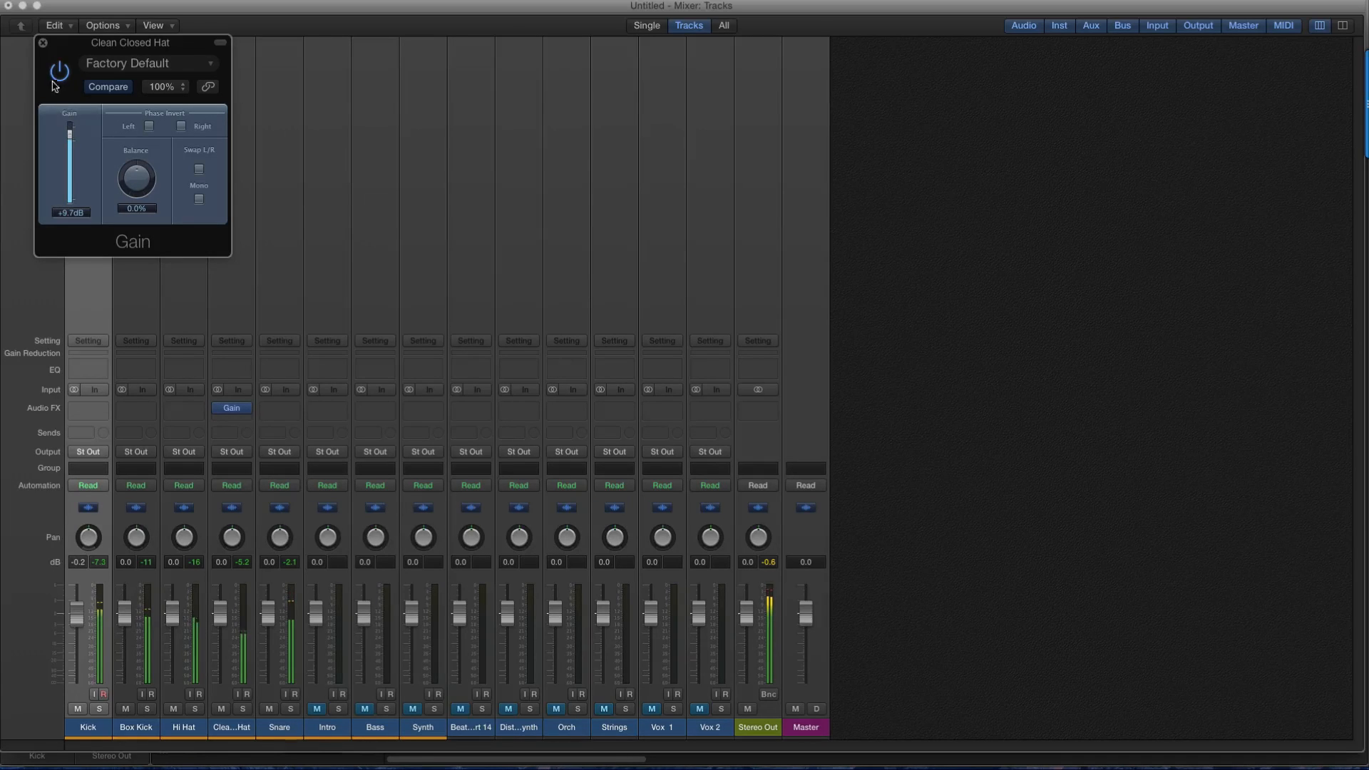
{"action": "left_click", "coordinate": [44, 46]}
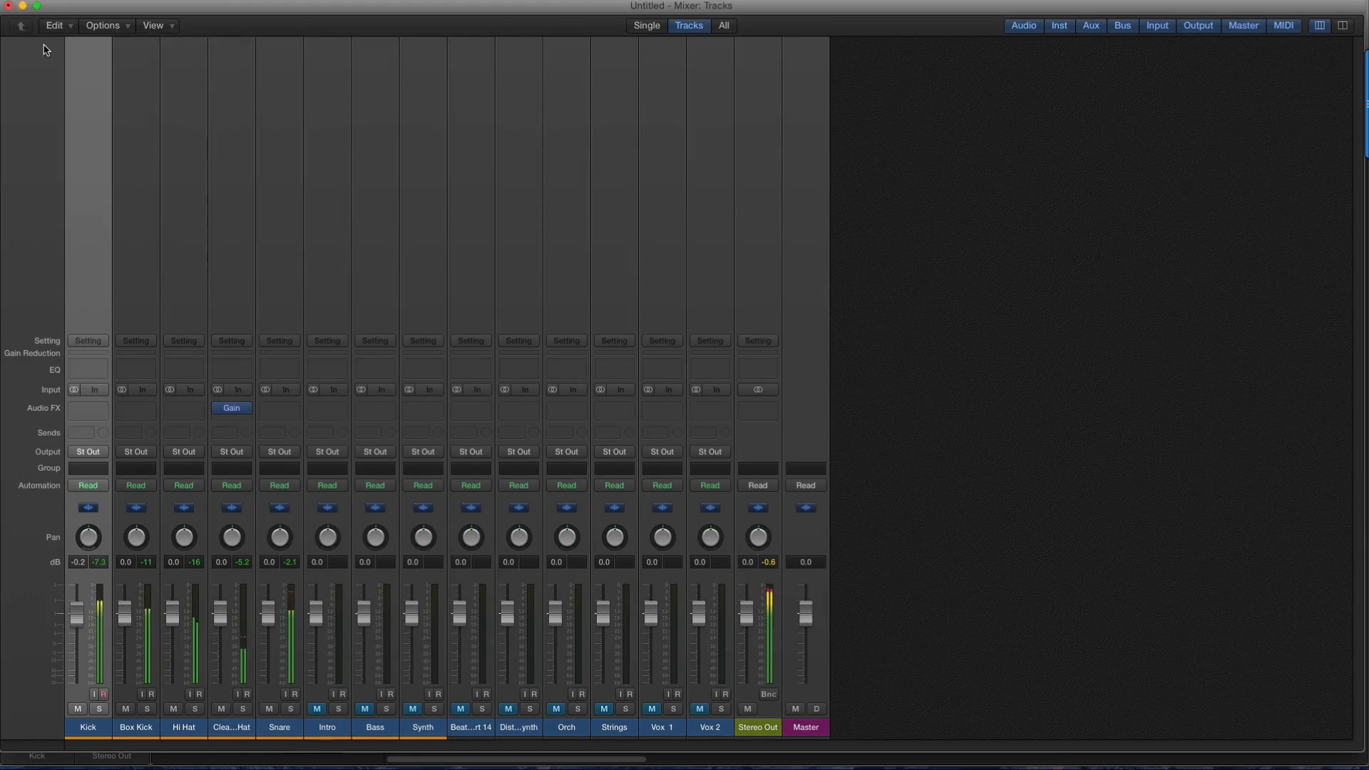
{"action": "key", "text": "space"}
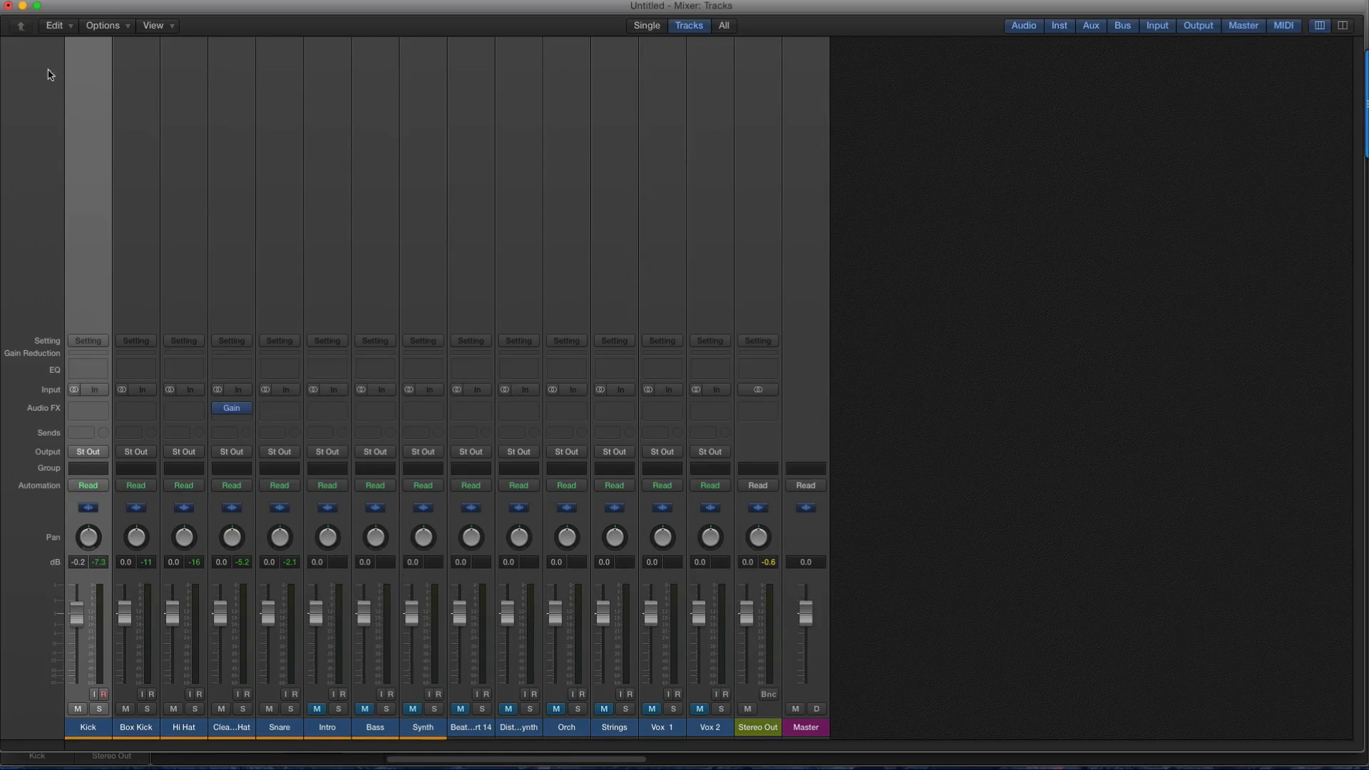
Listen to the Kick and the Box Kick each in solo, and end with no channel soloed.
{"action": "left_click", "coordinate": [100, 709]}
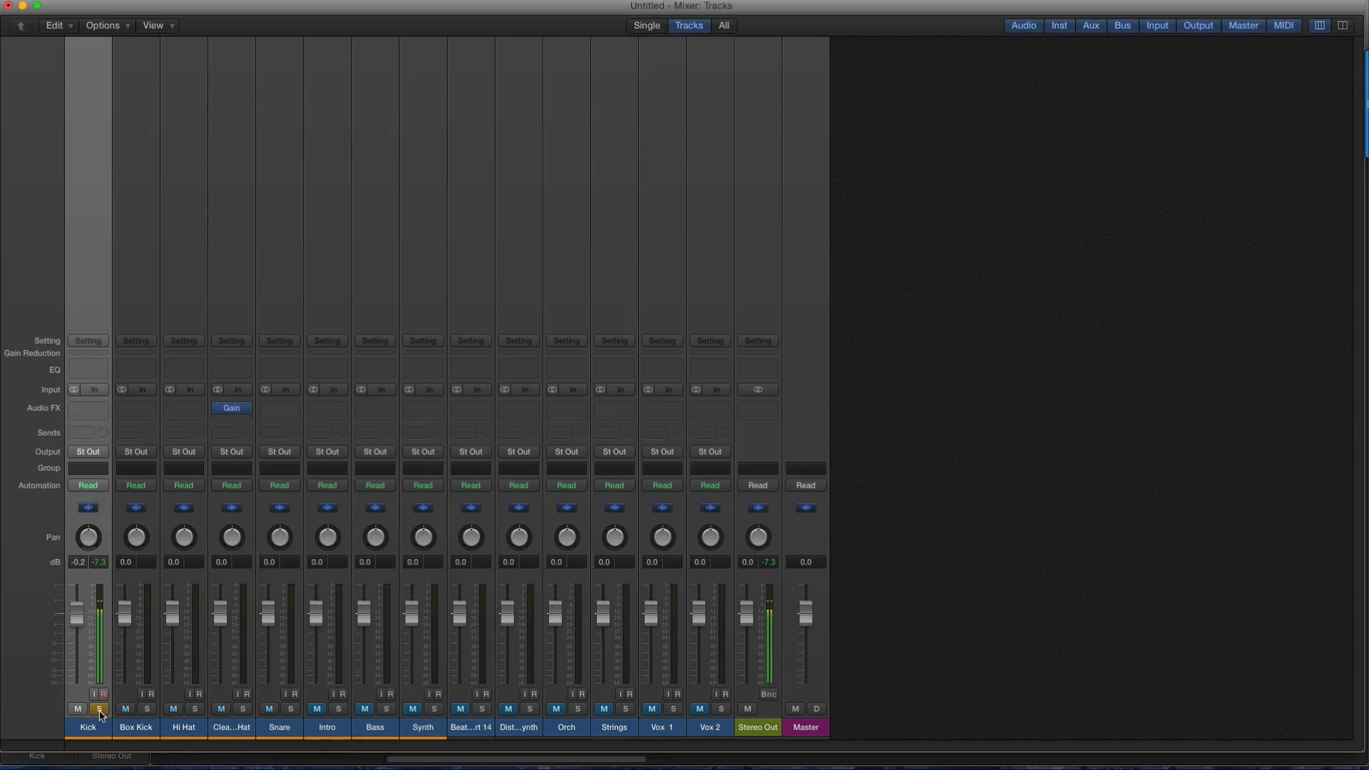
{"action": "left_click", "coordinate": [149, 709]}
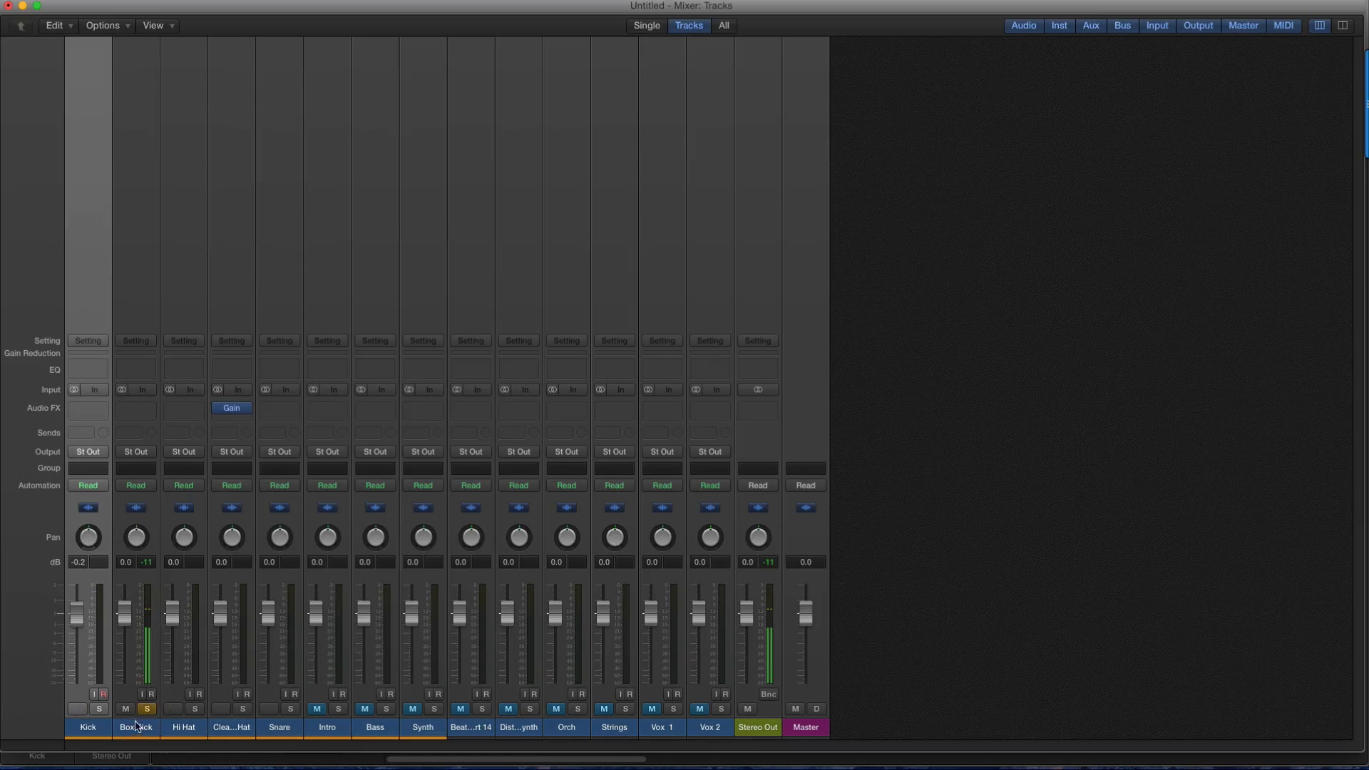
{"action": "left_click", "coordinate": [147, 709]}
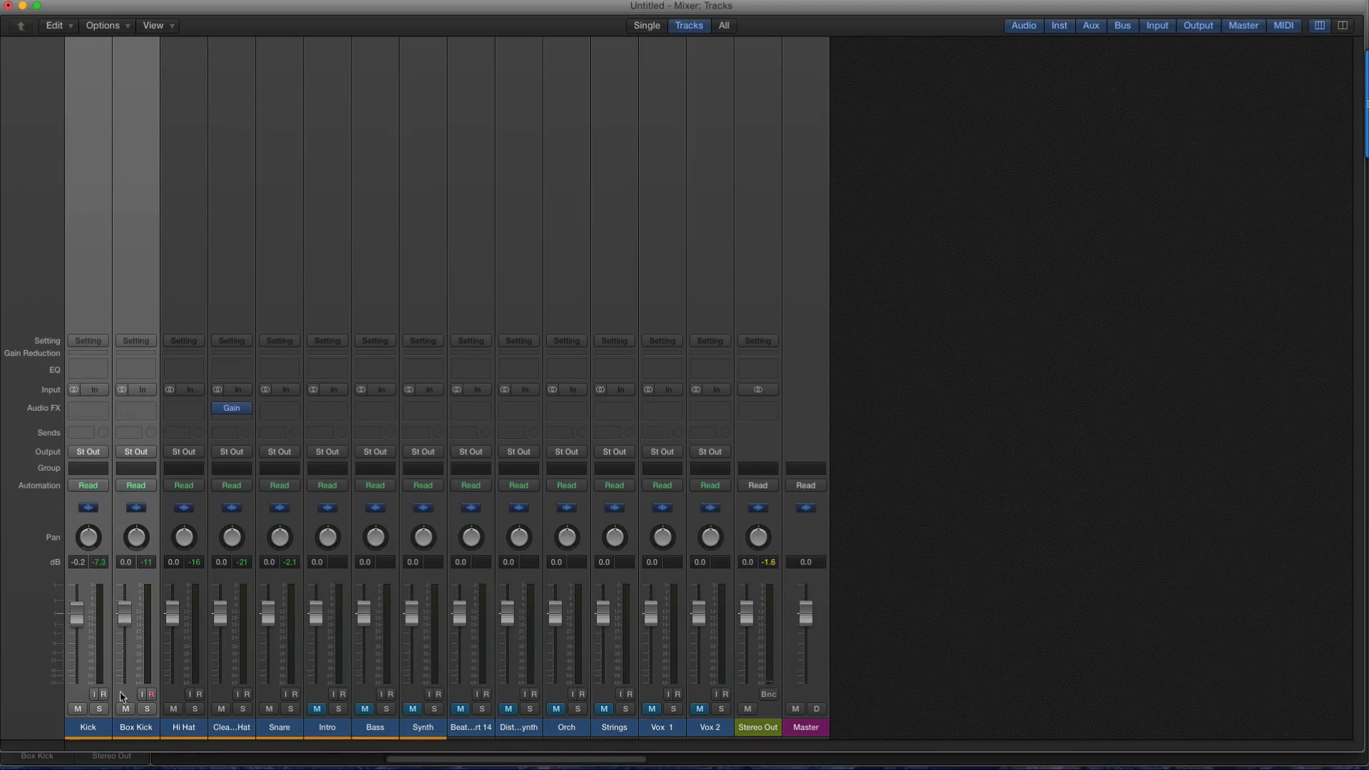
Lower the faders of the five drum channels from Kick to Snare together to about -19.5 dB and start playback.
{"action": "left_click_drag", "start_coordinate": [88, 729], "coordinate": [268, 732]}
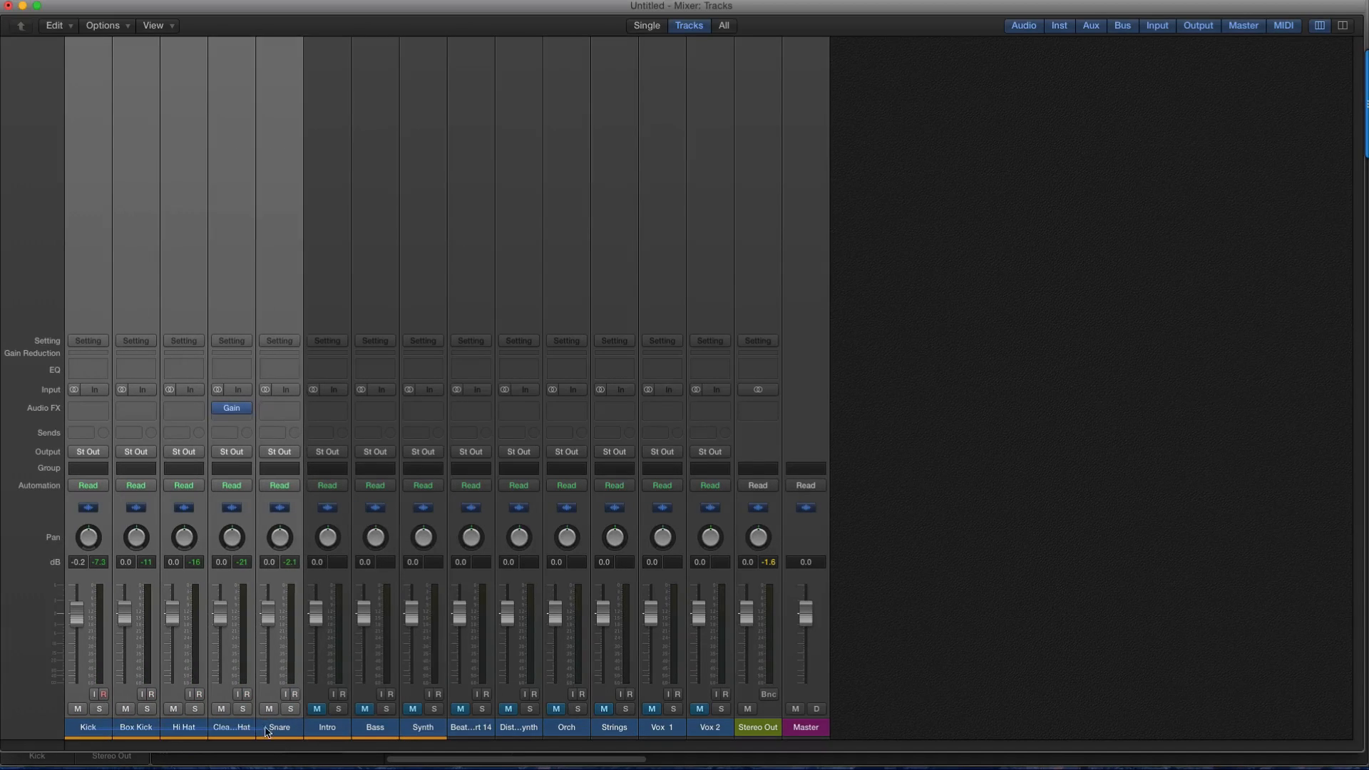
{"action": "left_click_drag", "start_coordinate": [269, 613], "coordinate": [268, 660]}
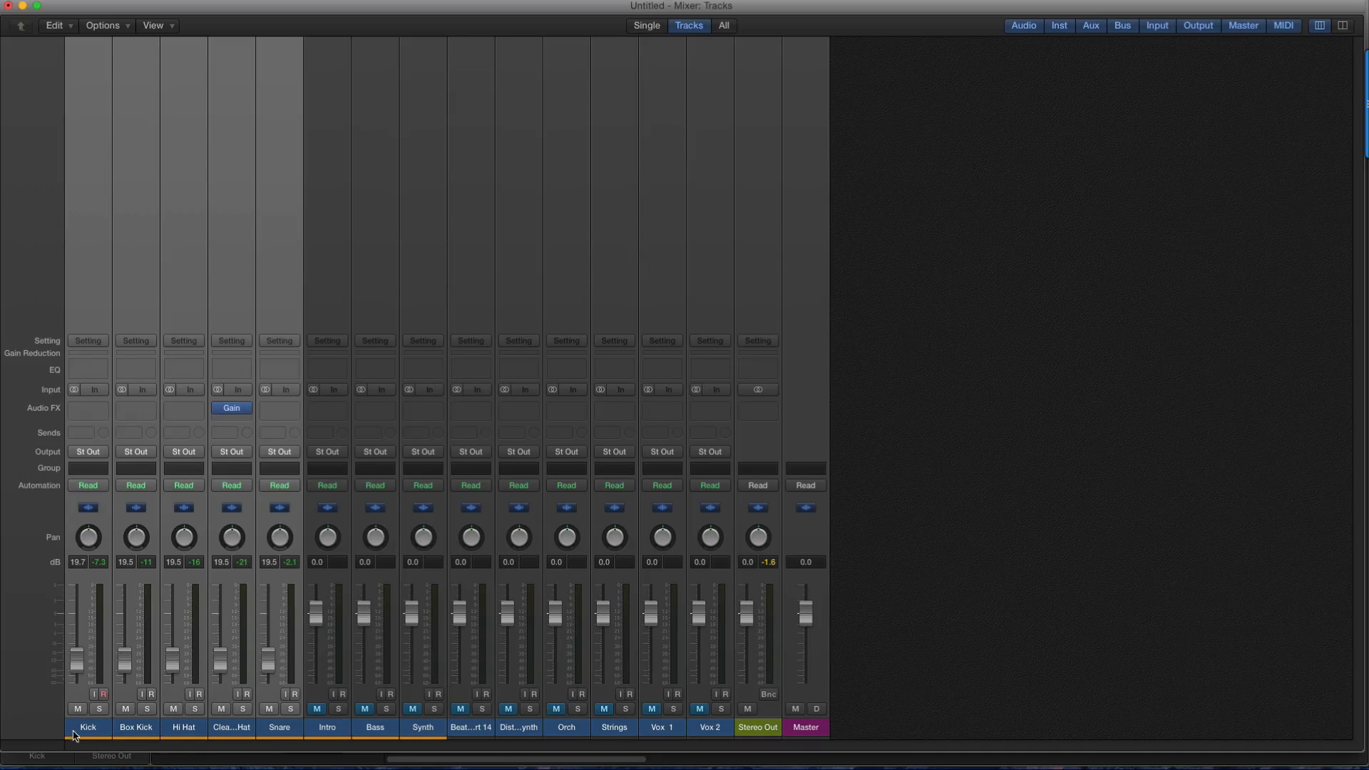
{"action": "key", "text": "space"}
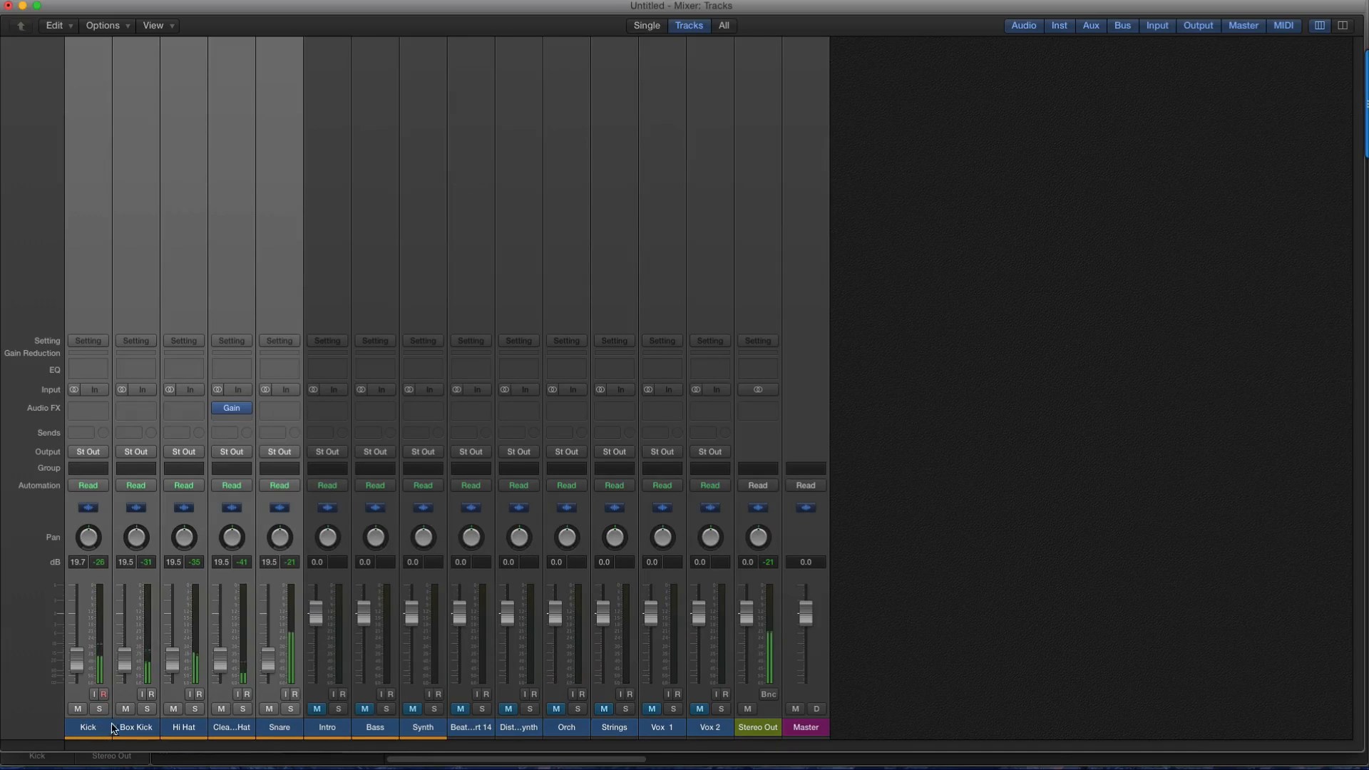
Mute every drum channel except the Kick and raise the Kick's fader to about -7.0 dB.
{"action": "left_click", "coordinate": [174, 710]}
{"action": "left_click", "coordinate": [78, 710]}
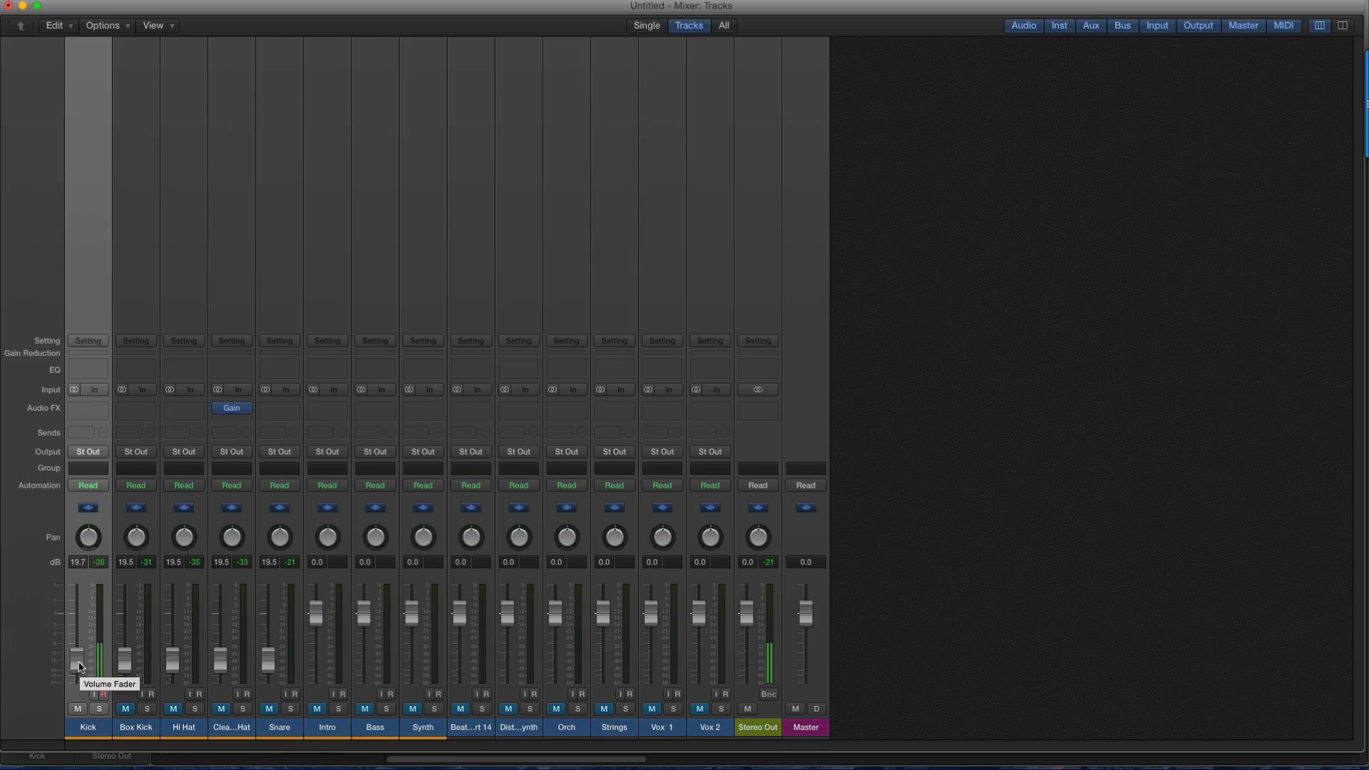
{"action": "left_click_drag", "start_coordinate": [80, 667], "coordinate": [78, 640]}
Unmute the Box Kick and Hi Hat and set their faders to about -15.6 dB and -15.2 dB.
{"action": "left_click", "coordinate": [126, 710]}
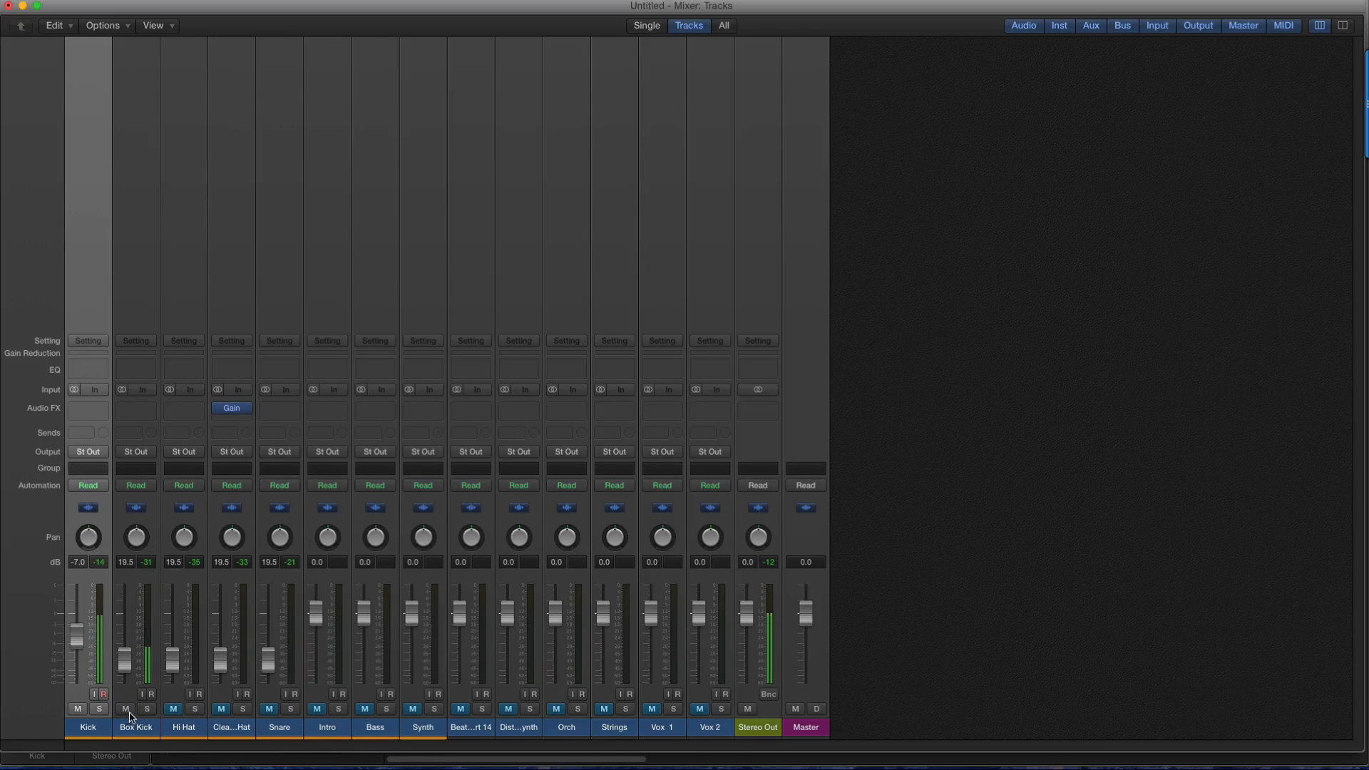
{"action": "left_click_drag", "start_coordinate": [126, 667], "coordinate": [125, 656]}
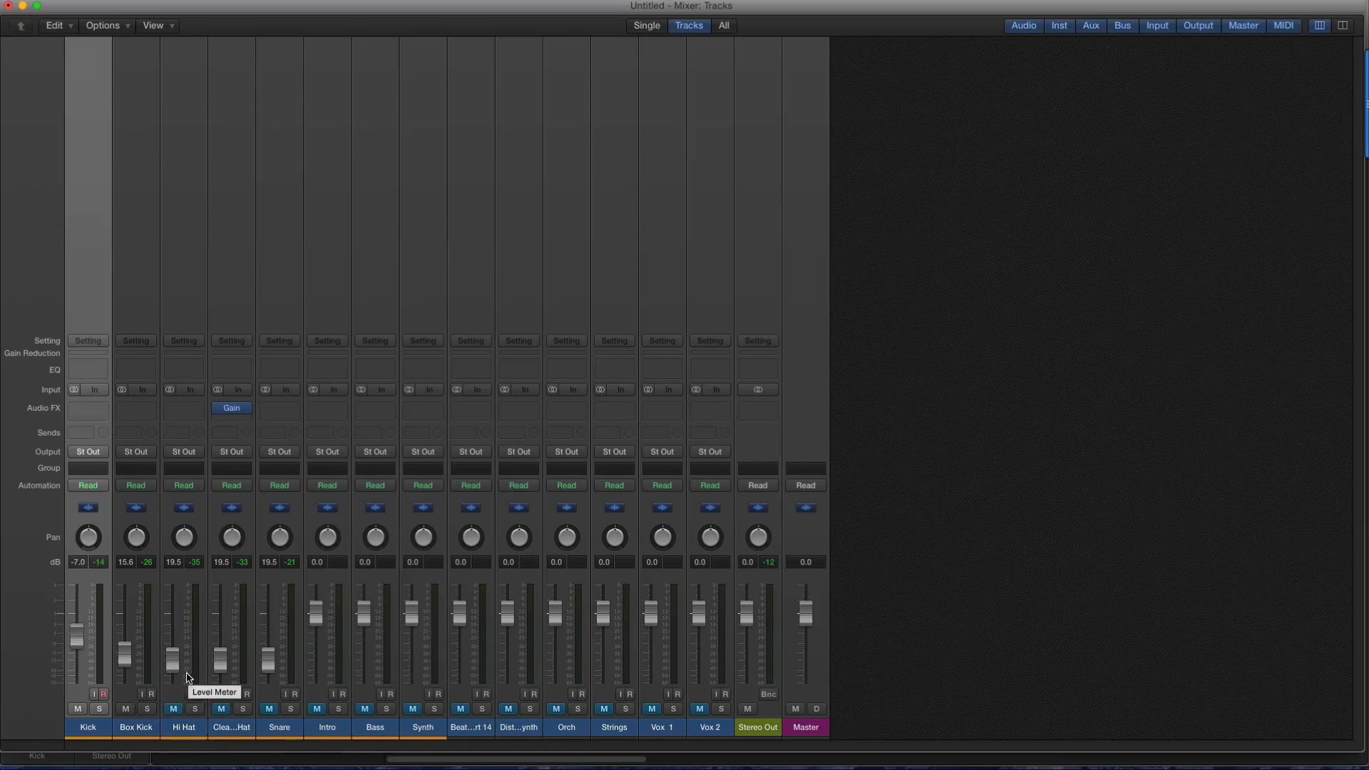
{"action": "left_click", "coordinate": [174, 711]}
{"action": "left_click", "coordinate": [174, 710]}
{"action": "left_click_drag", "start_coordinate": [172, 661], "coordinate": [172, 650]}
Unmute the Clean Closed Hat and Snare and set their faders to about -16.4 dB and -9.4 dB.
{"action": "left_click", "coordinate": [223, 712]}
{"action": "left_click_drag", "start_coordinate": [223, 663], "coordinate": [223, 659]}
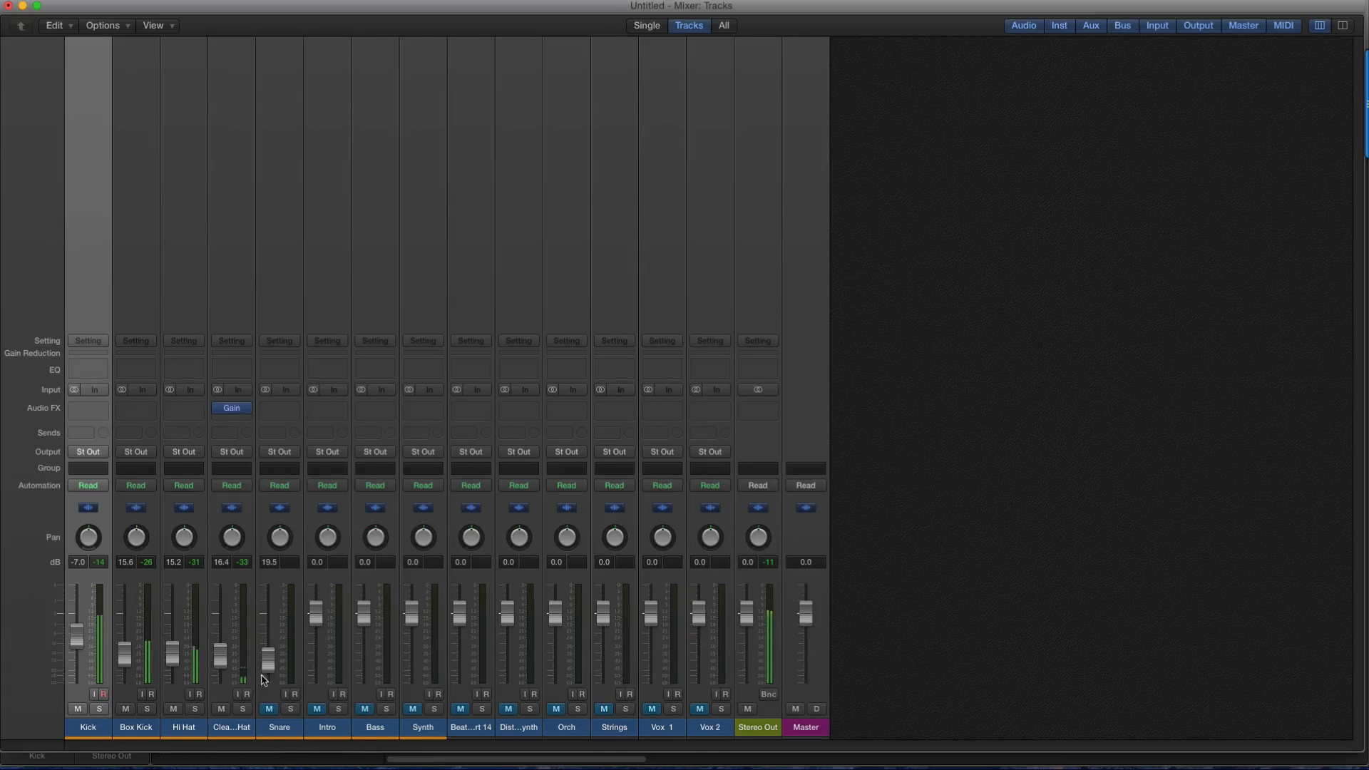
{"action": "left_click", "coordinate": [269, 710]}
{"action": "left_click_drag", "start_coordinate": [271, 664], "coordinate": [271, 663]}
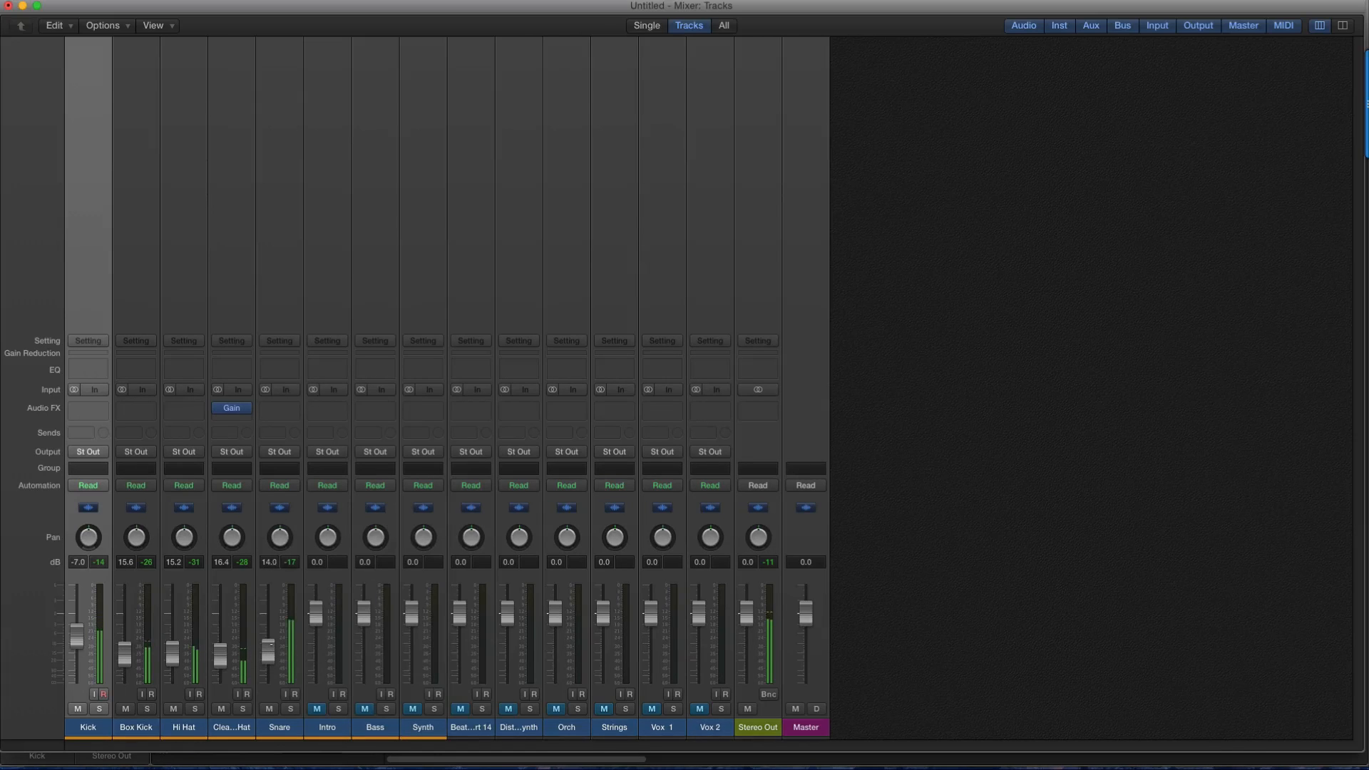
{"action": "left_click_drag", "start_coordinate": [269, 651], "coordinate": [268, 639]}
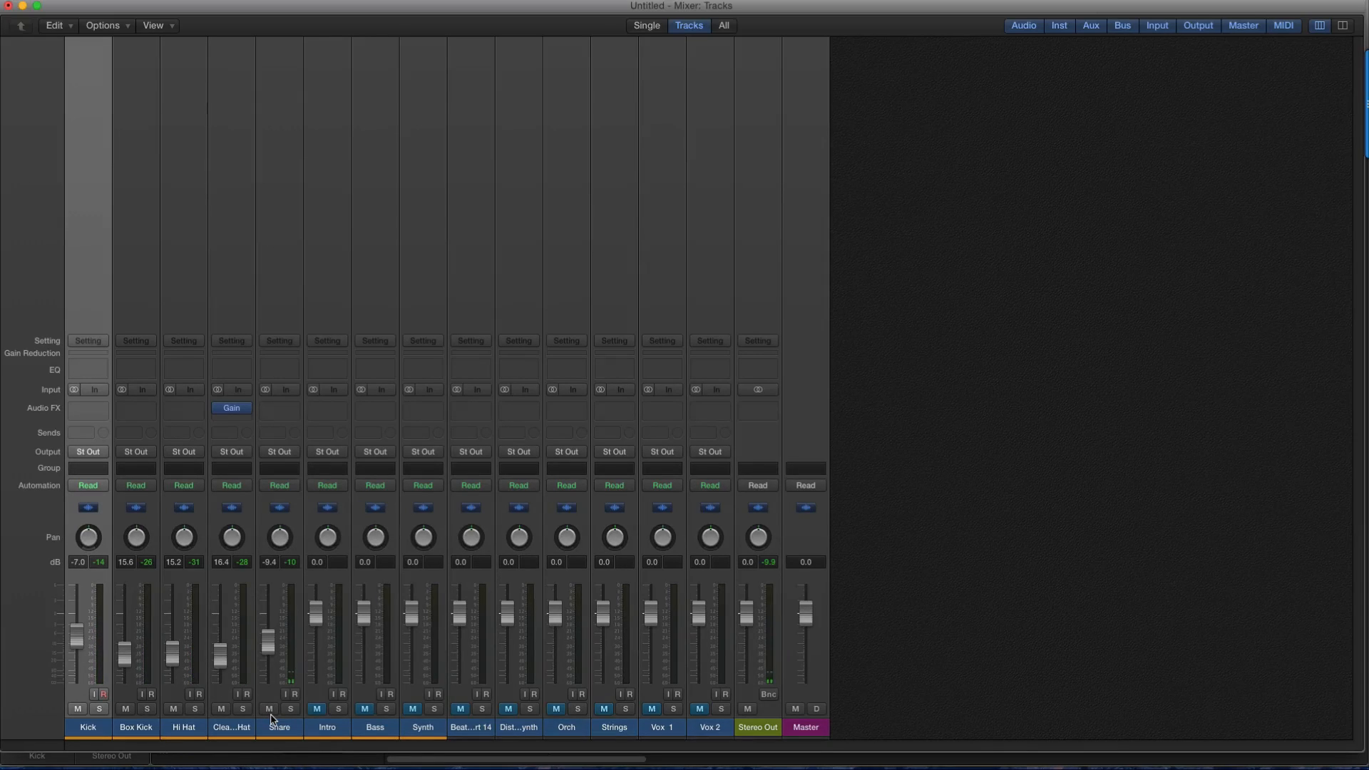
Reset the Stereo Out peak level and mute the Hi Hat and Clean Closed Hat during playback.
{"action": "left_click", "coordinate": [771, 563]}
{"action": "key", "text": "space"}
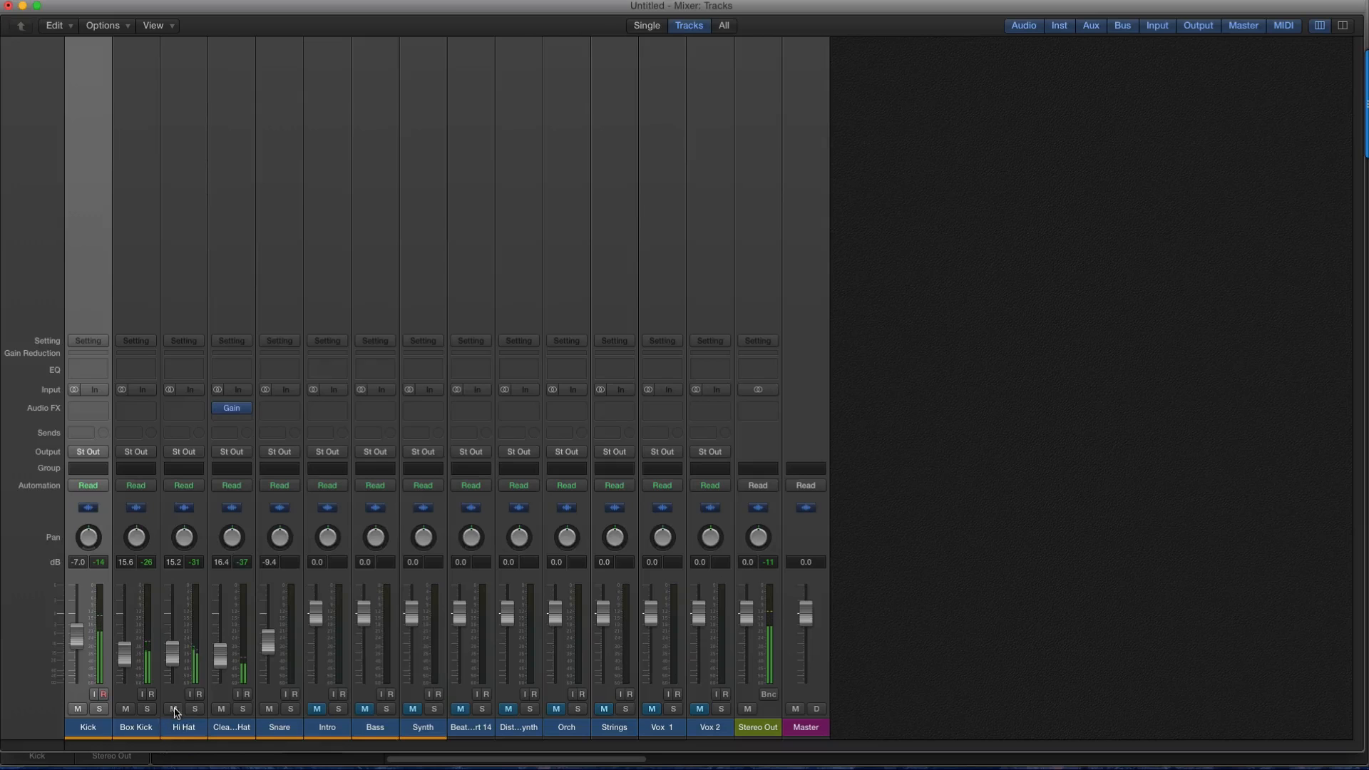
{"action": "left_click", "coordinate": [174, 709]}
{"action": "left_click", "coordinate": [221, 709]}
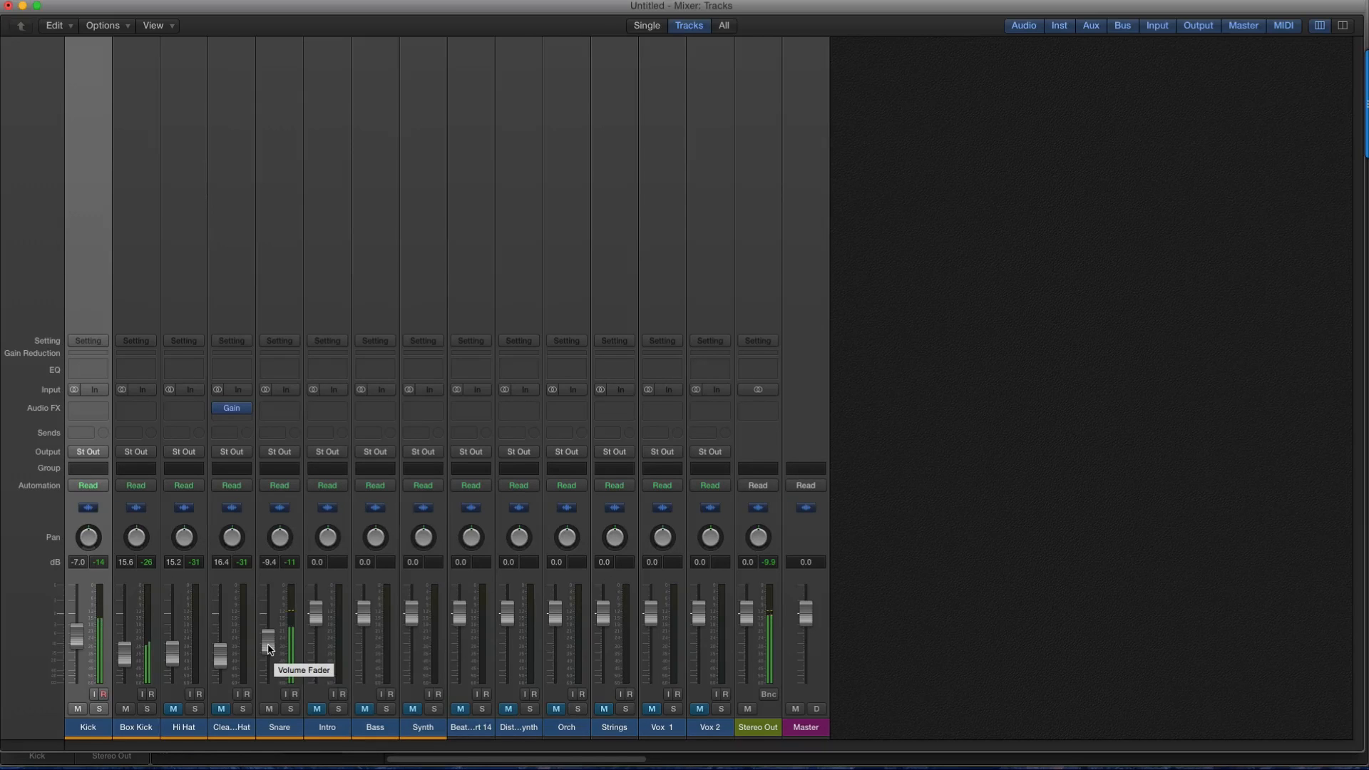
Raise the Kick and Box Kick together to about -3.9 dB and -12.5 dB, and the Snare to about -7.4 dB.
{"action": "left_click", "coordinate": [125, 729], "text": "shift"}
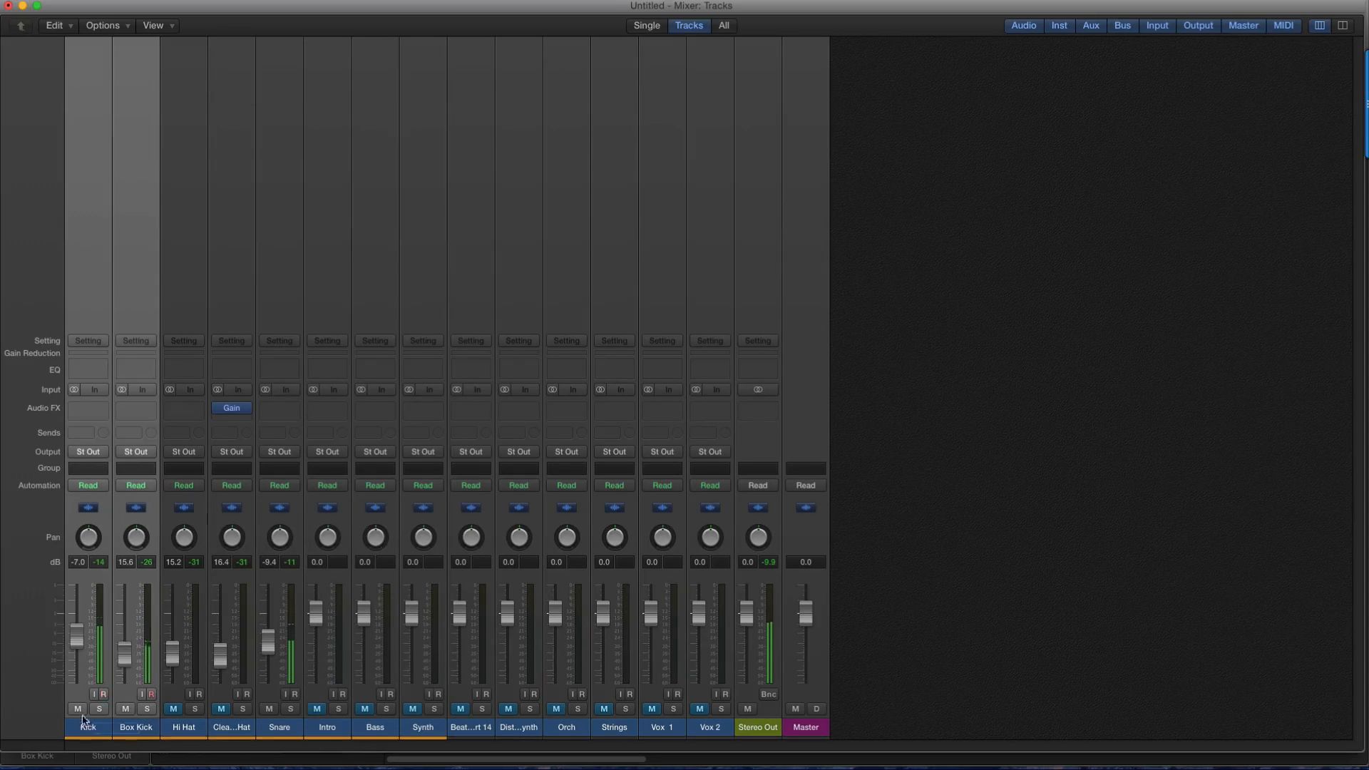
{"action": "left_click_drag", "start_coordinate": [124, 653], "coordinate": [125, 647]}
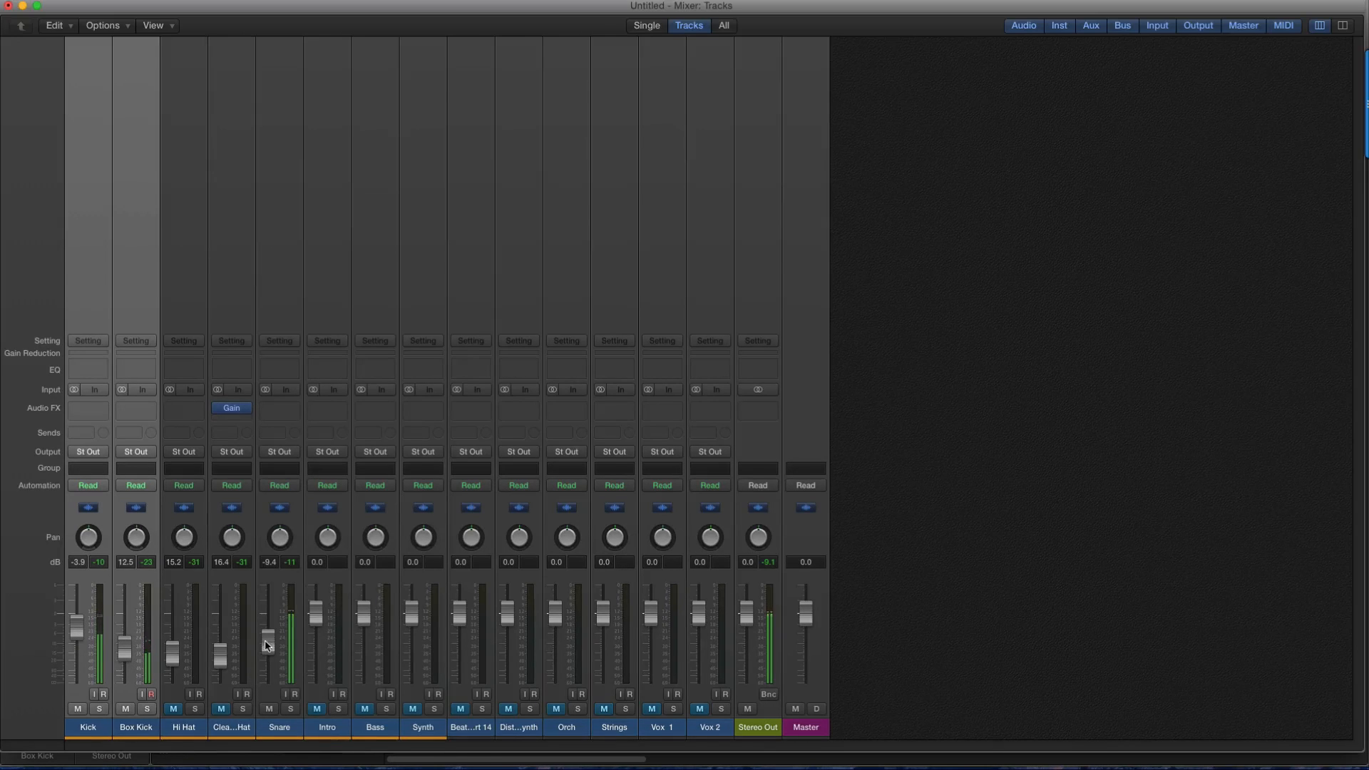
{"action": "left_click_drag", "start_coordinate": [269, 643], "coordinate": [268, 633]}
Unmute the Clean Closed Hat and Hi Hat and raise their faders to about -14.6 dB and -13.8 dB.
{"action": "left_click", "coordinate": [221, 709]}
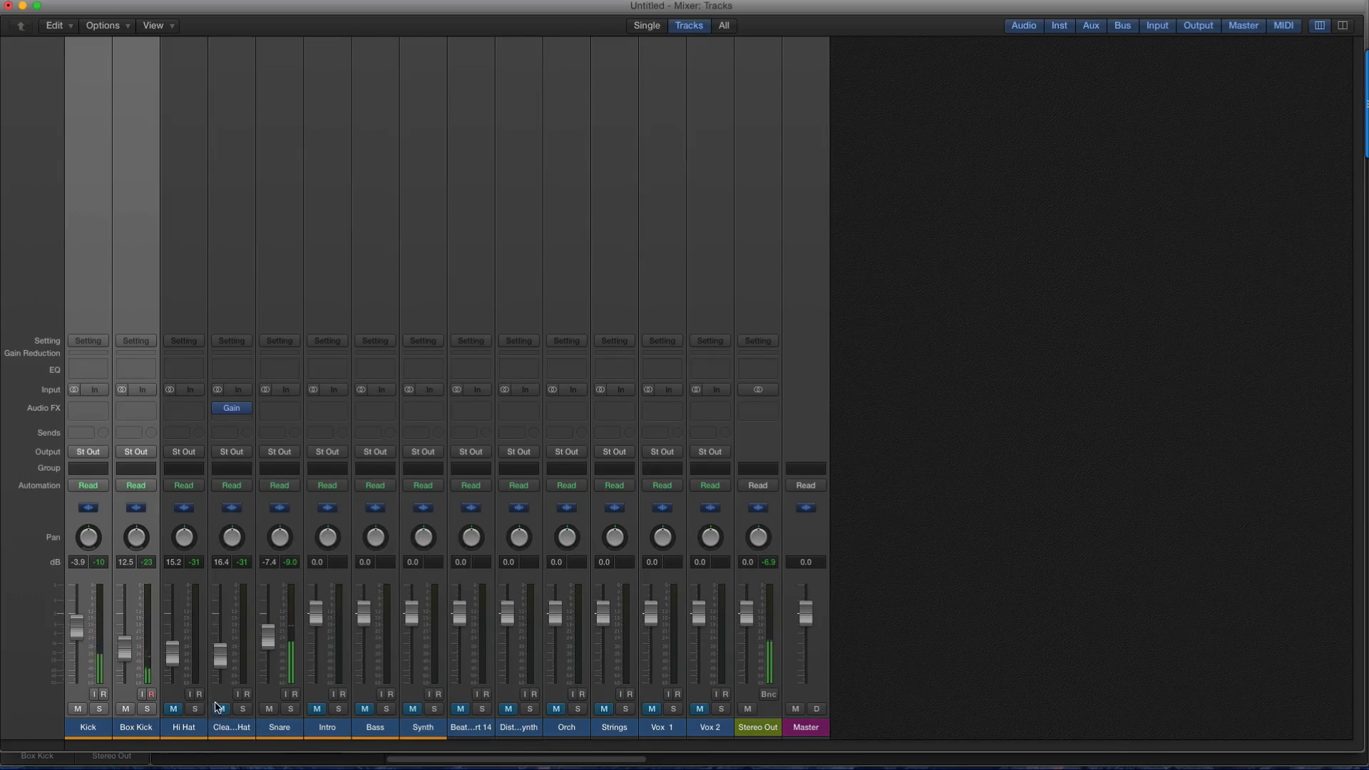
{"action": "left_click", "coordinate": [177, 709]}
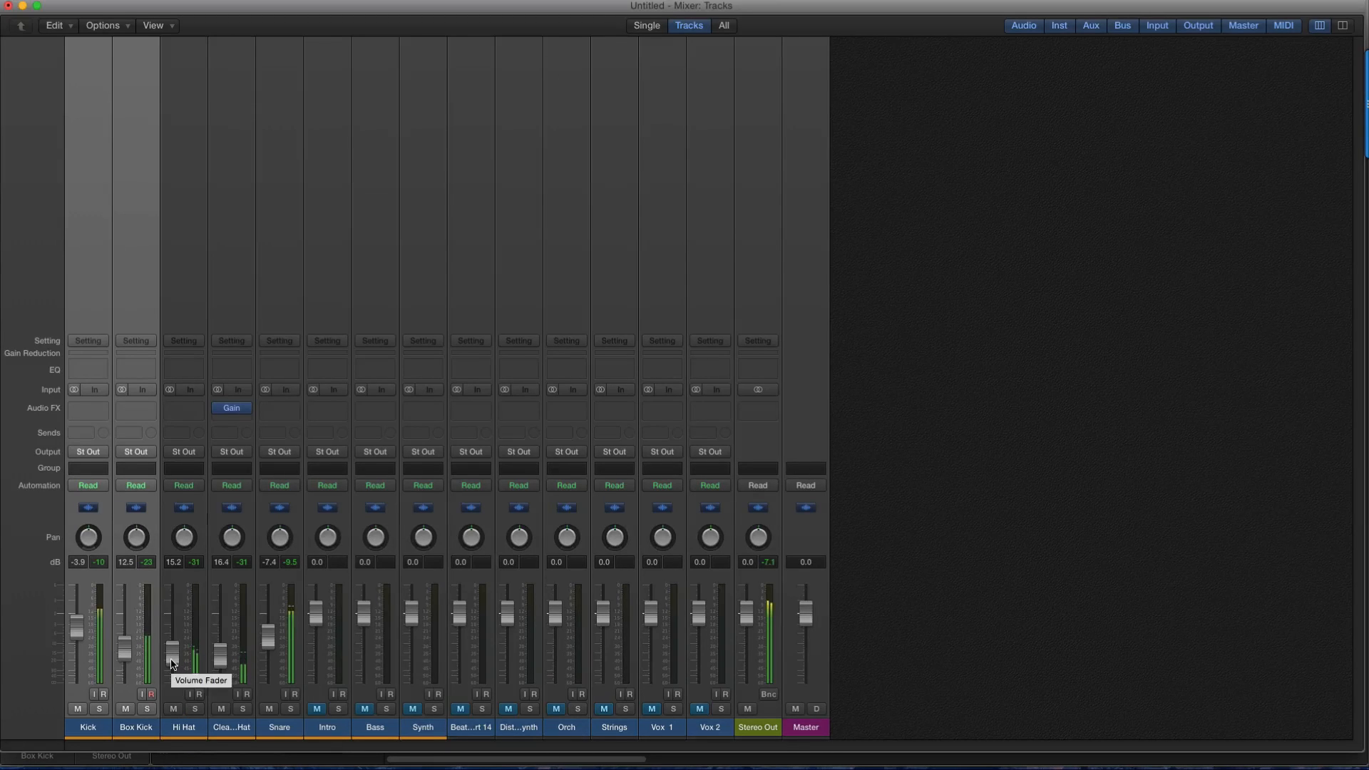
{"action": "left_click_drag", "start_coordinate": [171, 664], "coordinate": [223, 648]}
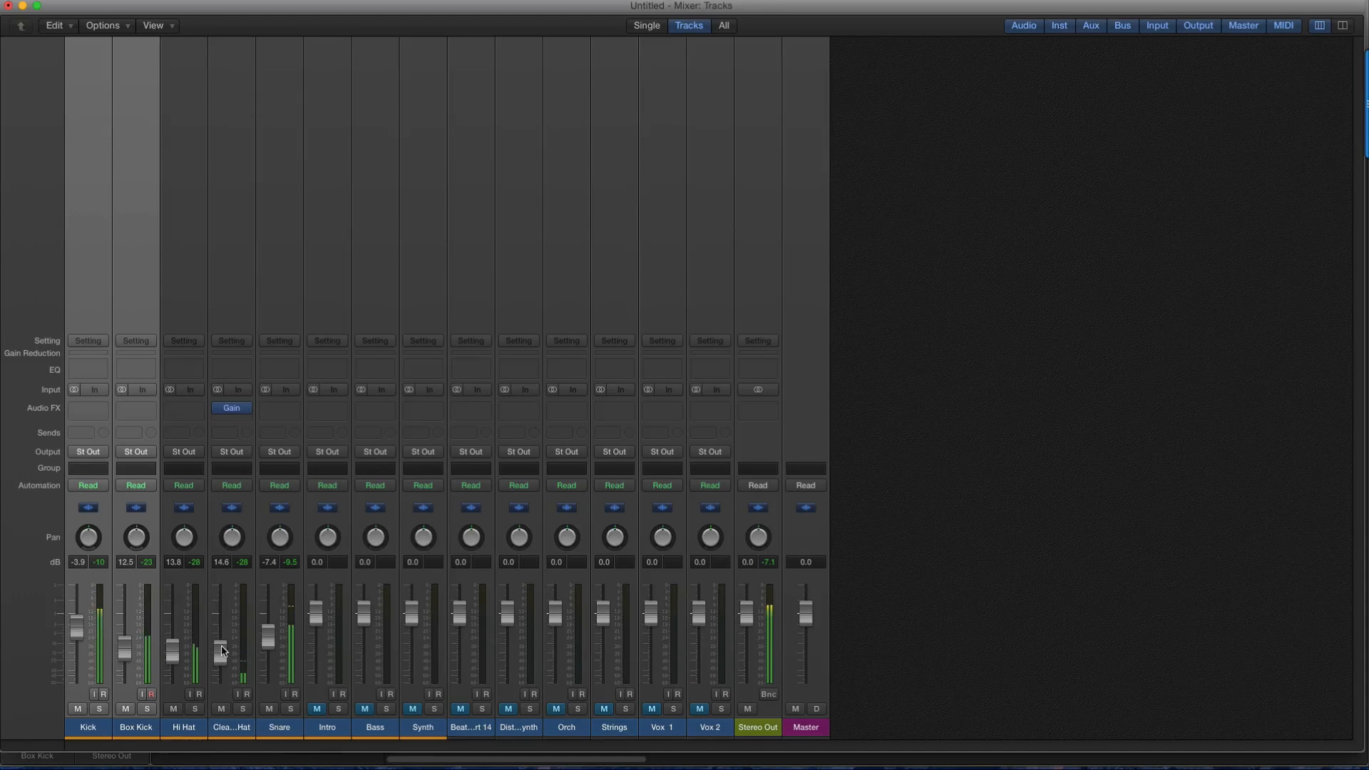
Lower all five drum faders together, bringing the Kick to about -12.6 dB and the Snare to -16.1 dB, and reset the Stereo Out peak level.
{"action": "left_click_drag", "start_coordinate": [284, 728], "coordinate": [102, 727]}
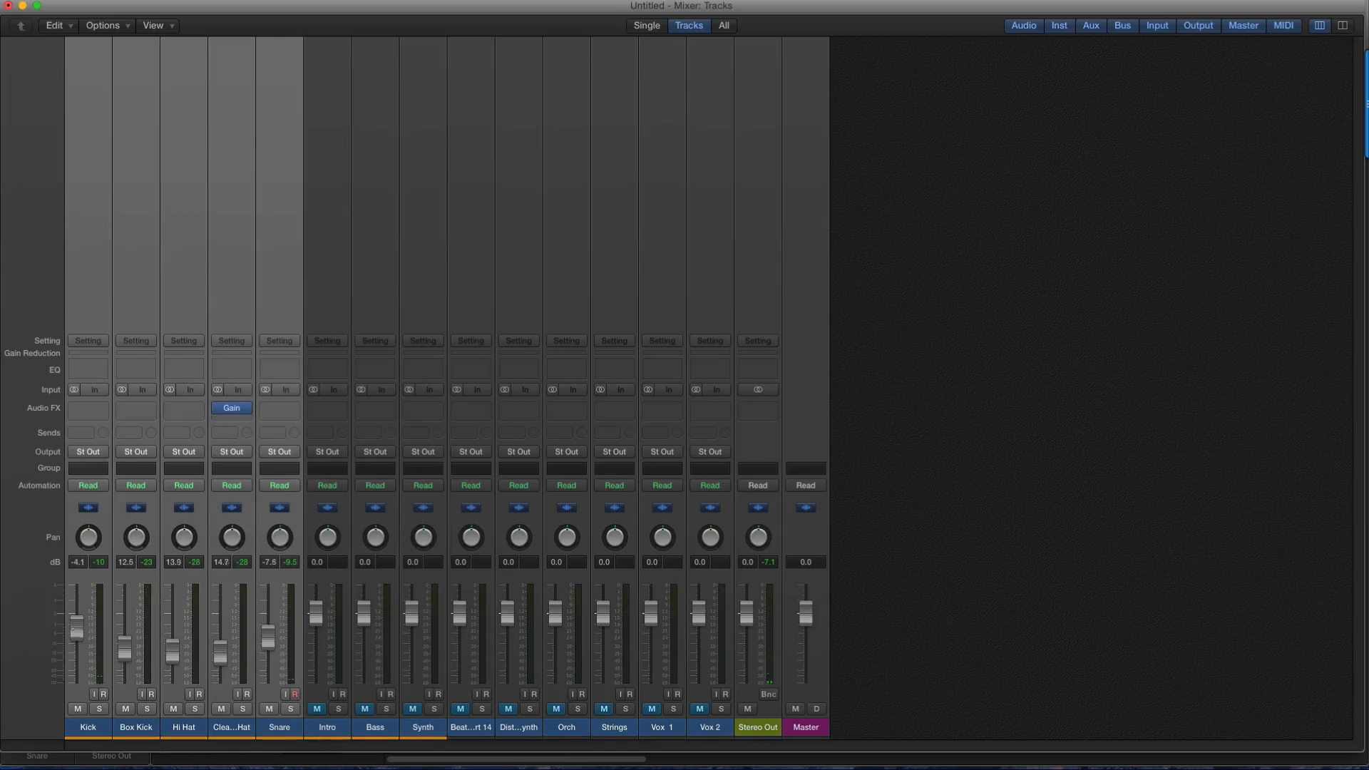
{"action": "left_click_drag", "start_coordinate": [73, 630], "coordinate": [70, 663]}
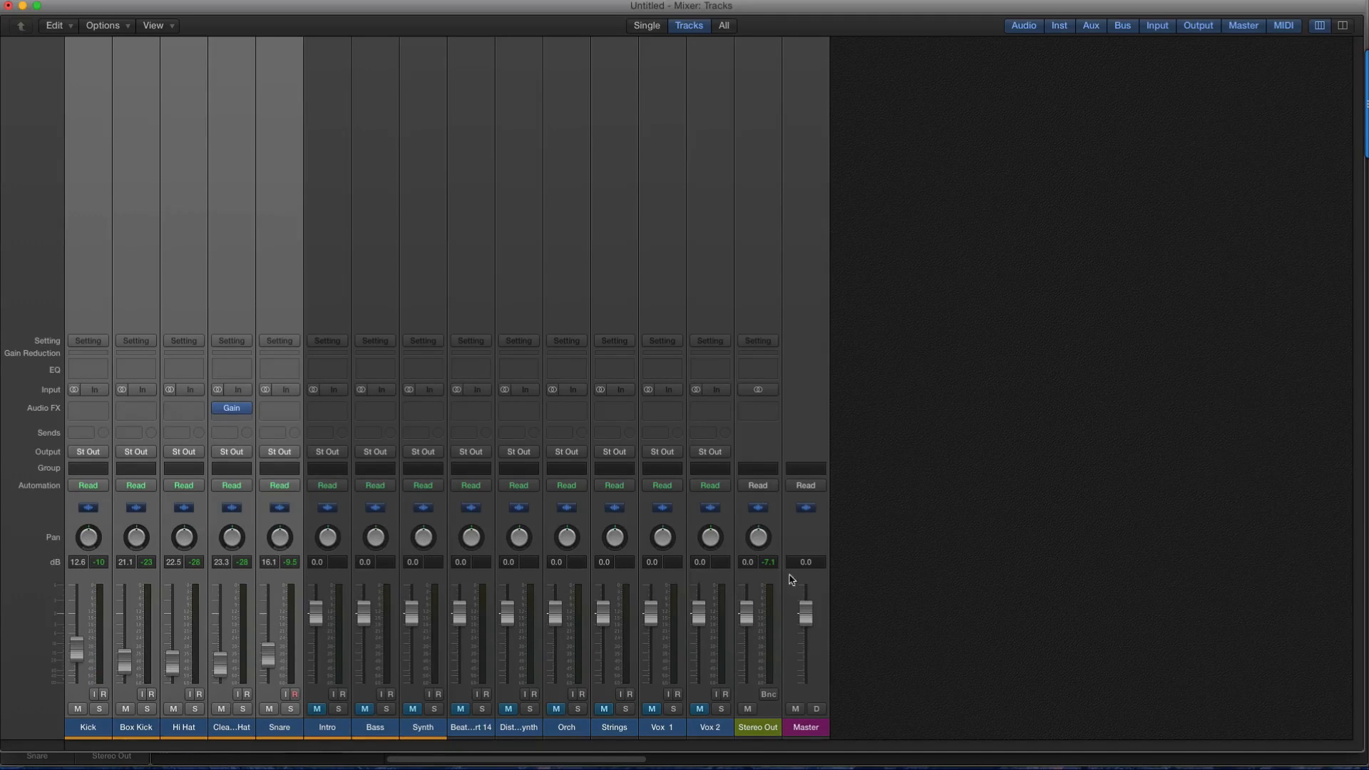
{"action": "left_click", "coordinate": [768, 562]}
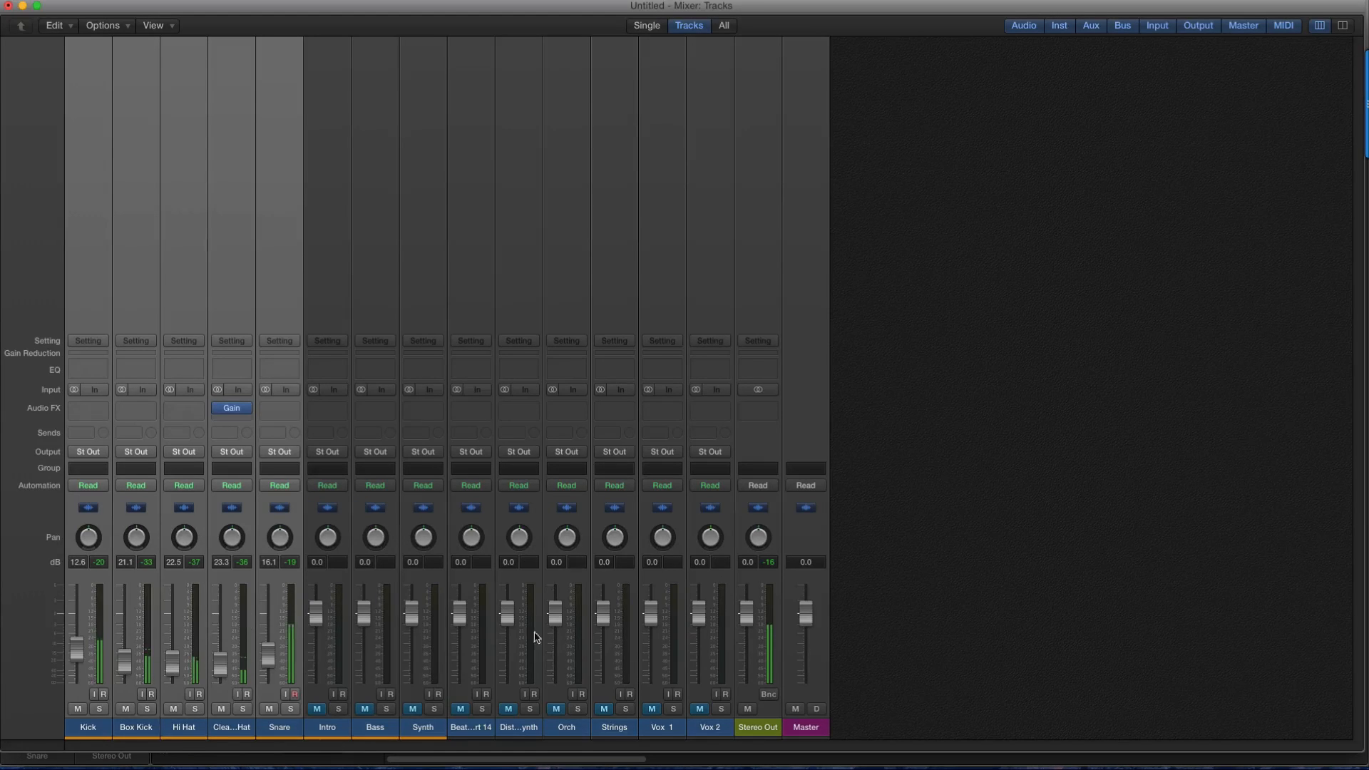
{"action": "left_click", "coordinate": [781, 614]}
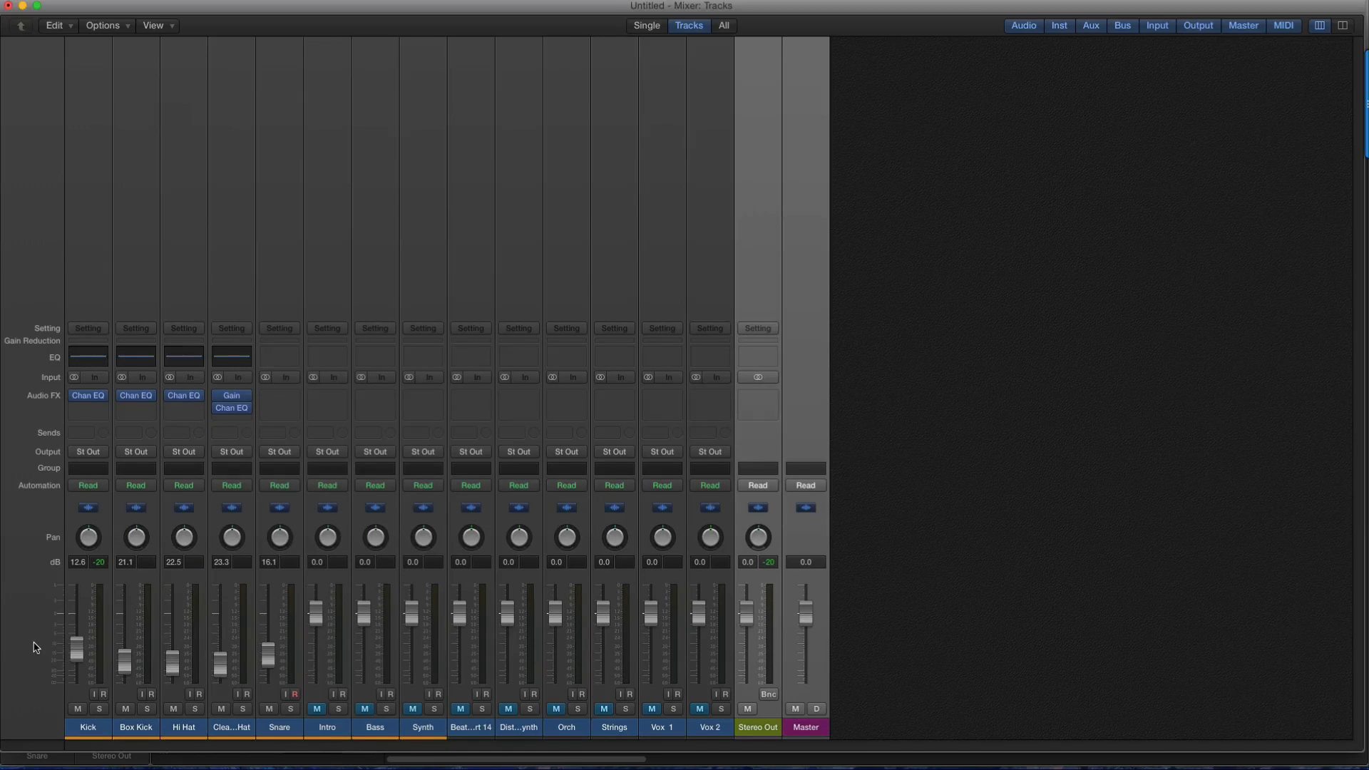
Solo the Kick during playback and open its Channel EQ.
{"action": "key", "text": "s"}
{"action": "key", "text": "space"}
{"action": "left_click", "coordinate": [89, 357]}
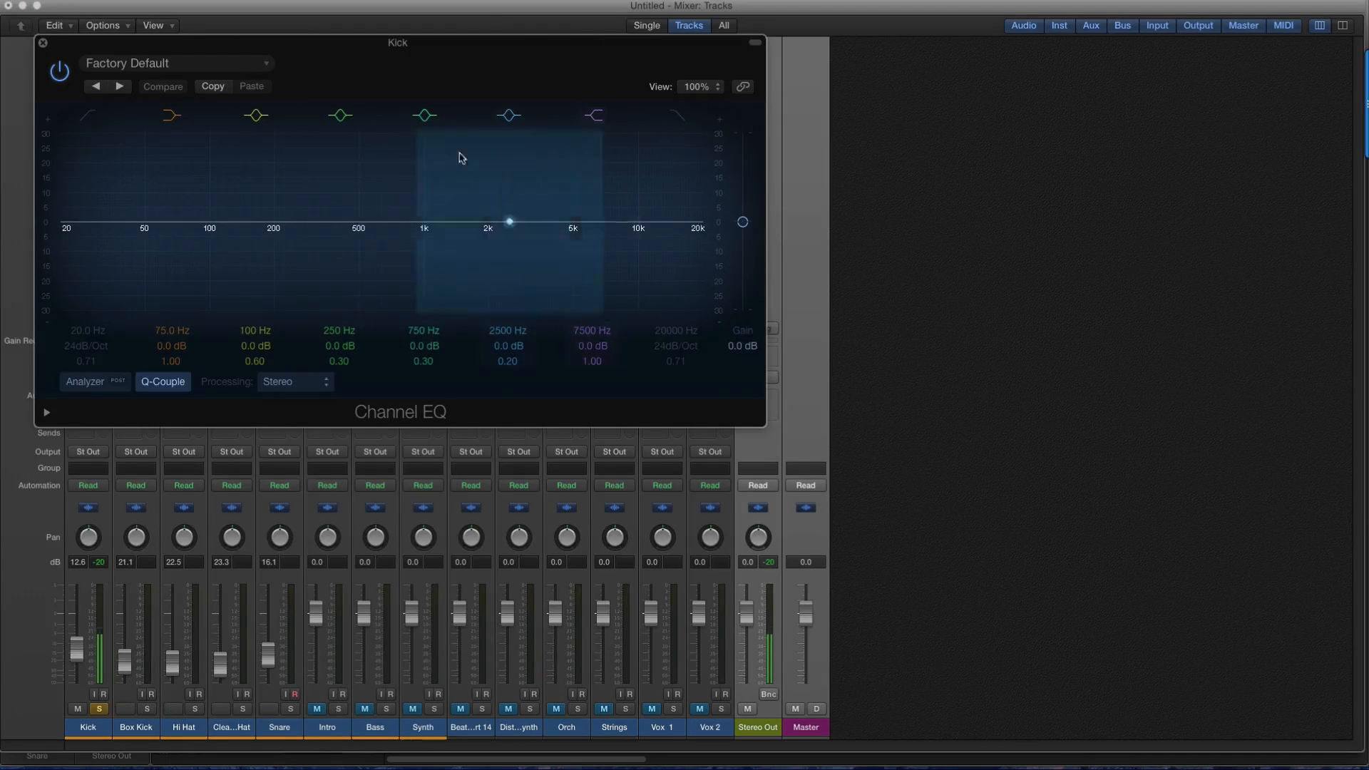
{"action": "left_click", "coordinate": [85, 382]}
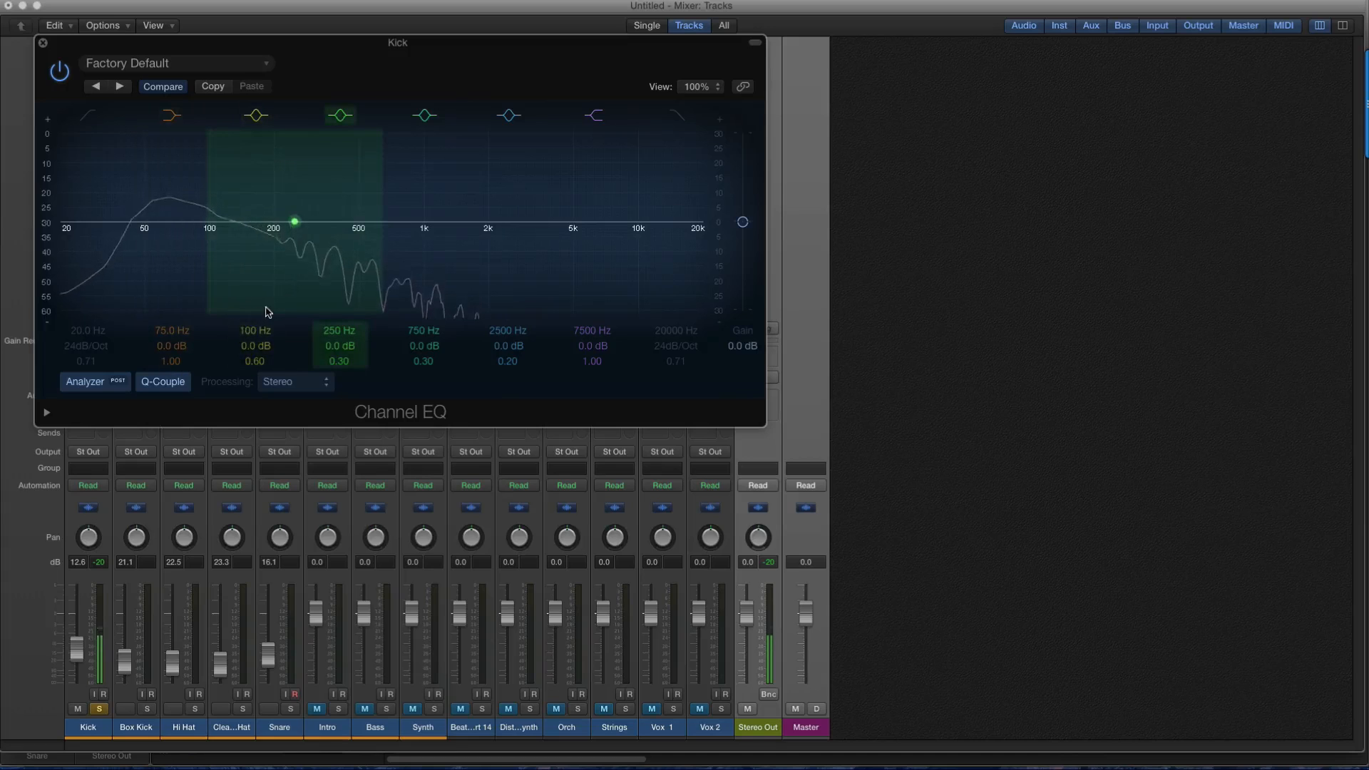
{"action": "left_click", "coordinate": [673, 119]}
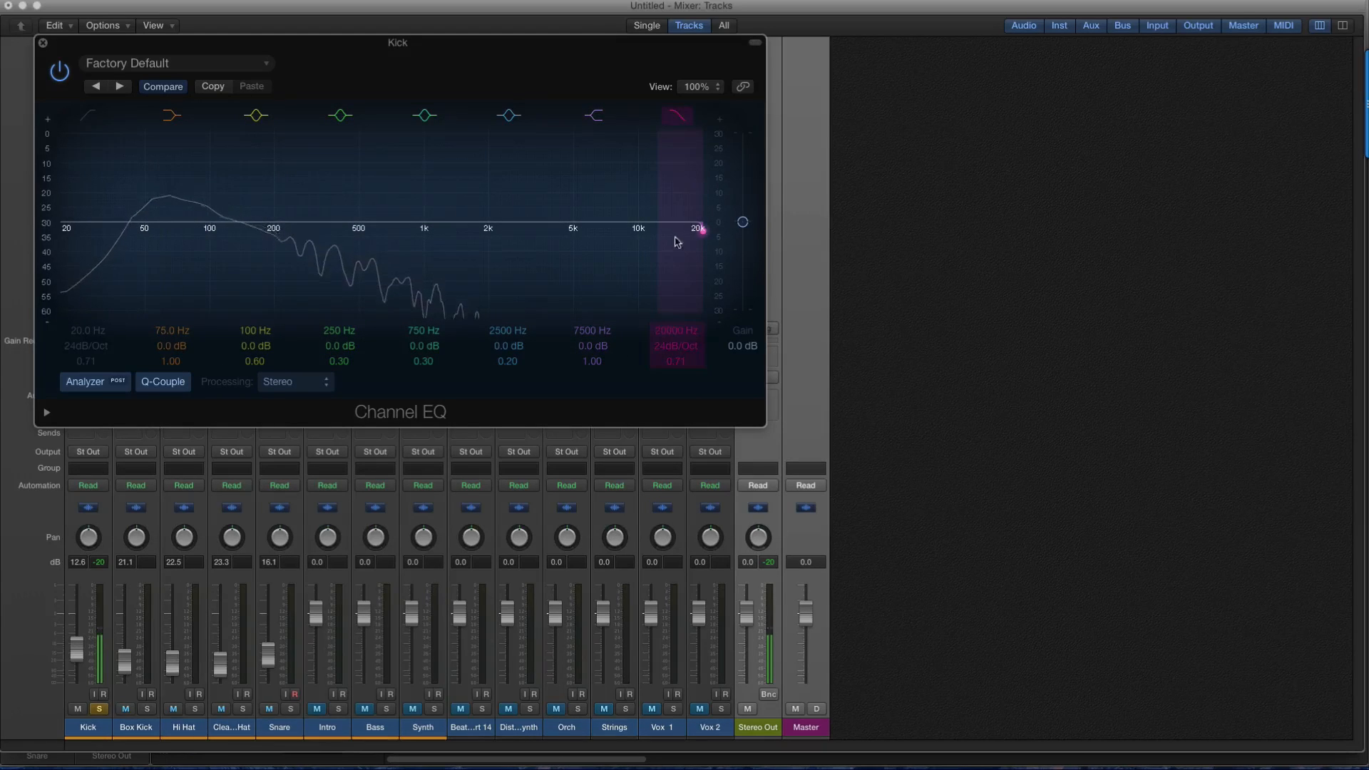
{"action": "left_click_drag", "start_coordinate": [702, 232], "coordinate": [576, 232]}
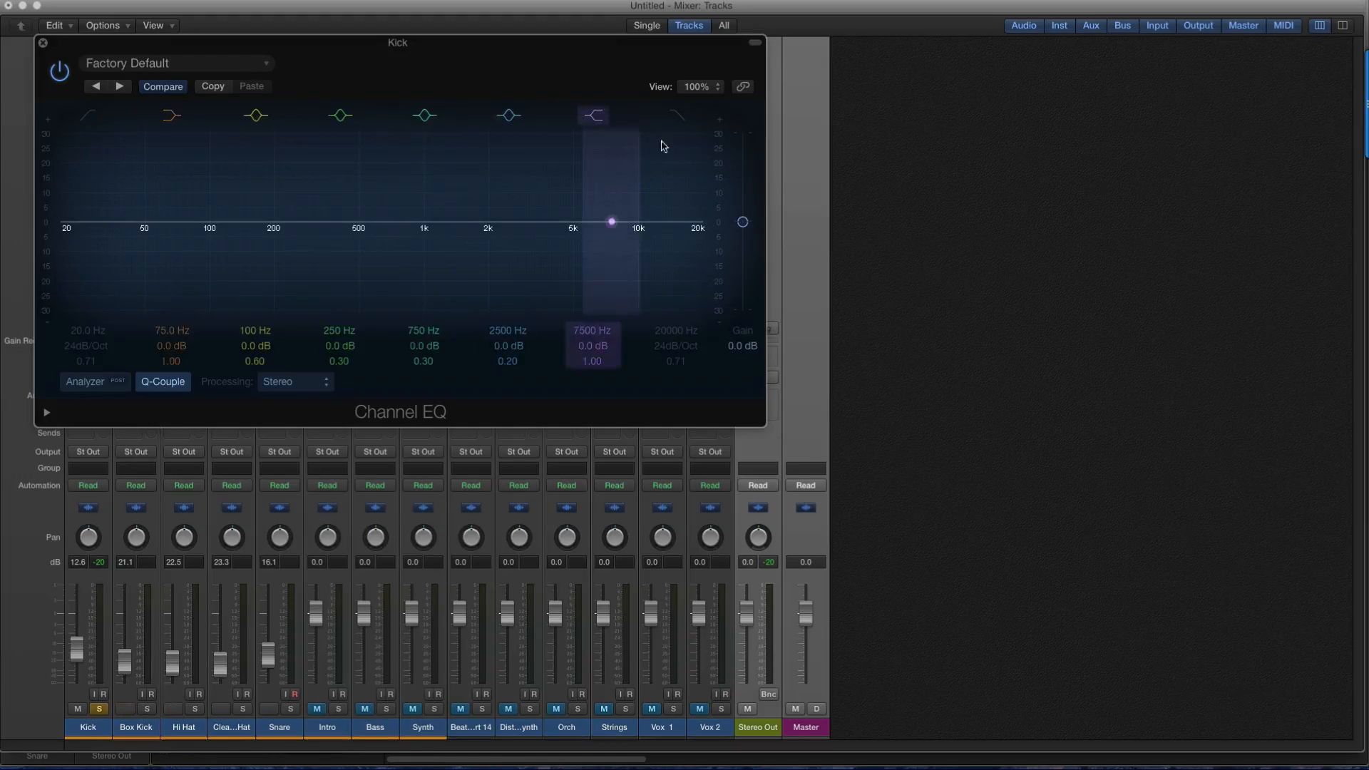
Turn on the analyzer and set the Kick's high-cut filter to 6000 Hz with a 24 dB/Oct slope and a Q of 0.75.
{"action": "left_click", "coordinate": [678, 116]}
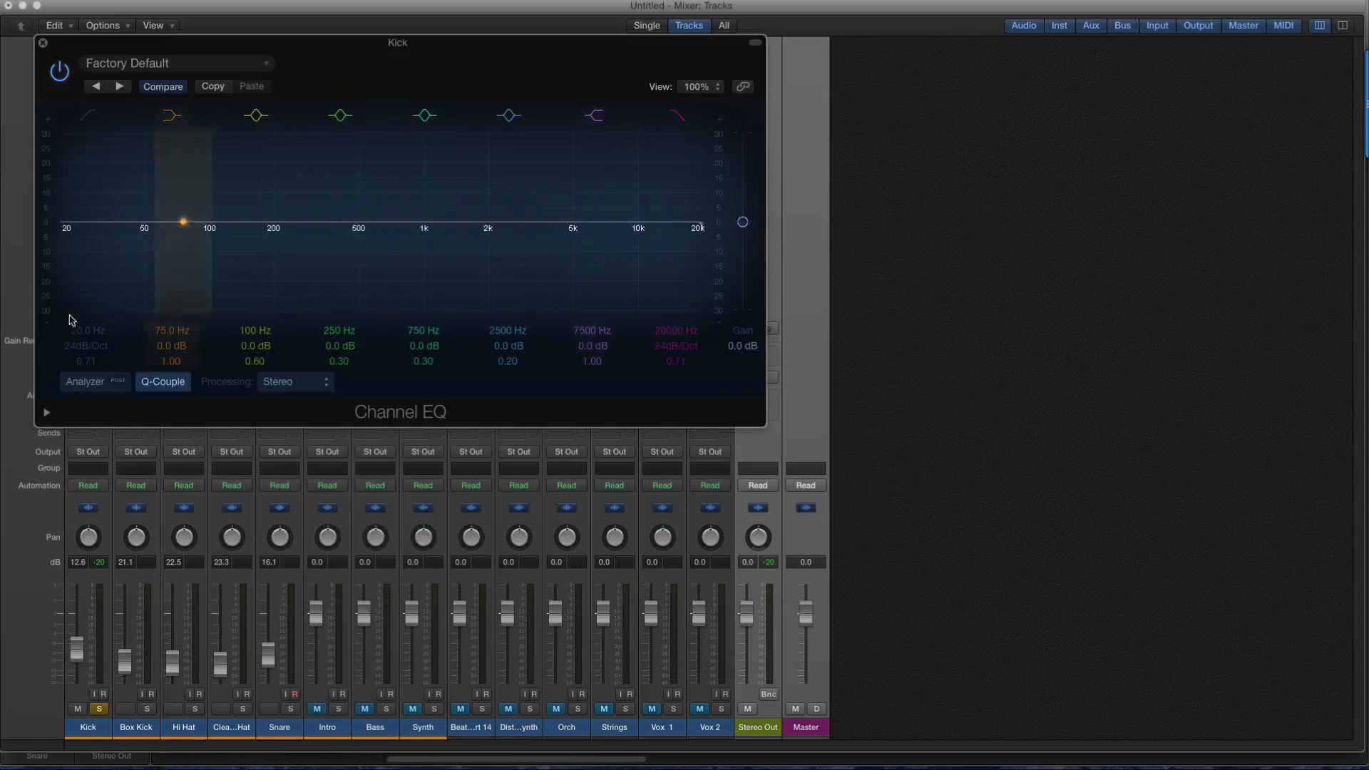
{"action": "left_click", "coordinate": [86, 384]}
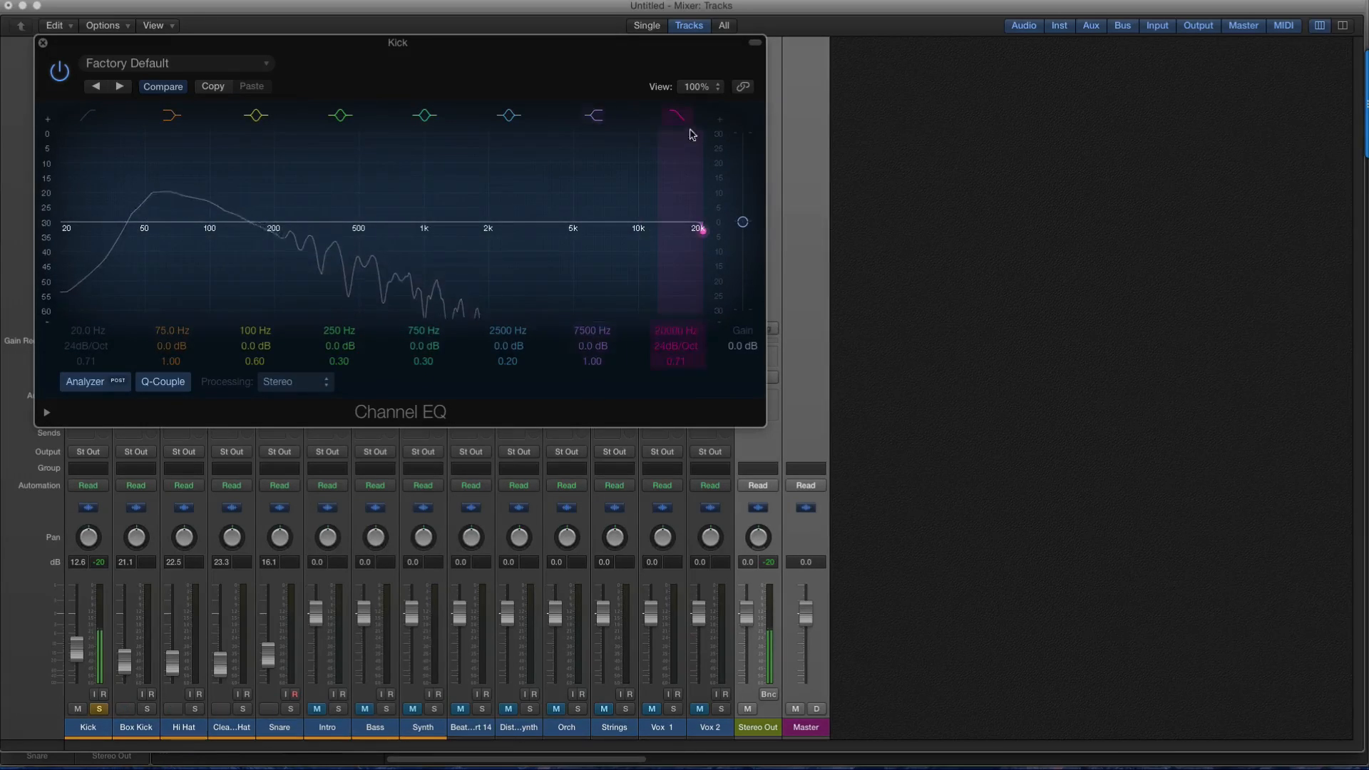
{"action": "left_click_drag", "start_coordinate": [700, 222], "coordinate": [582, 229]}
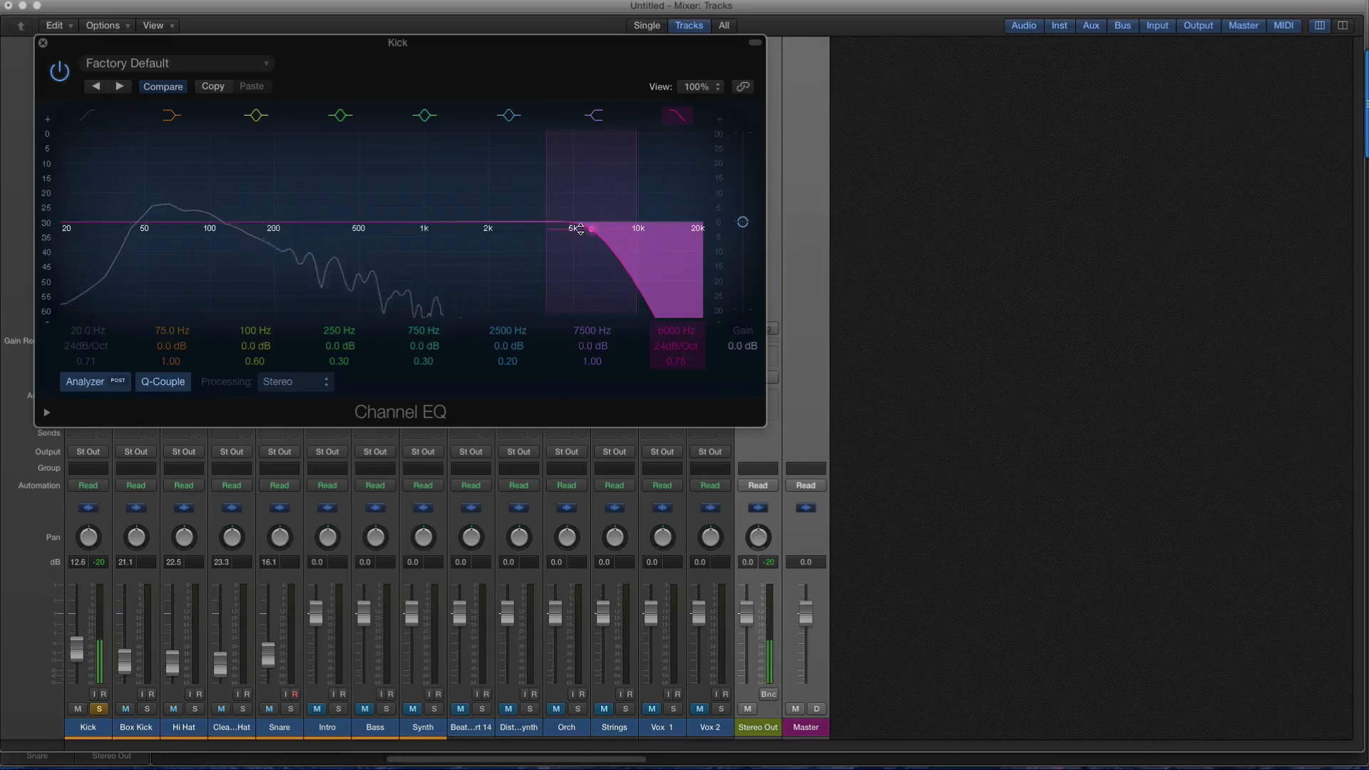
Compare the Kick's sound with its Channel EQ bypassed and active, and close the EQ.
{"action": "left_click", "coordinate": [59, 76]}
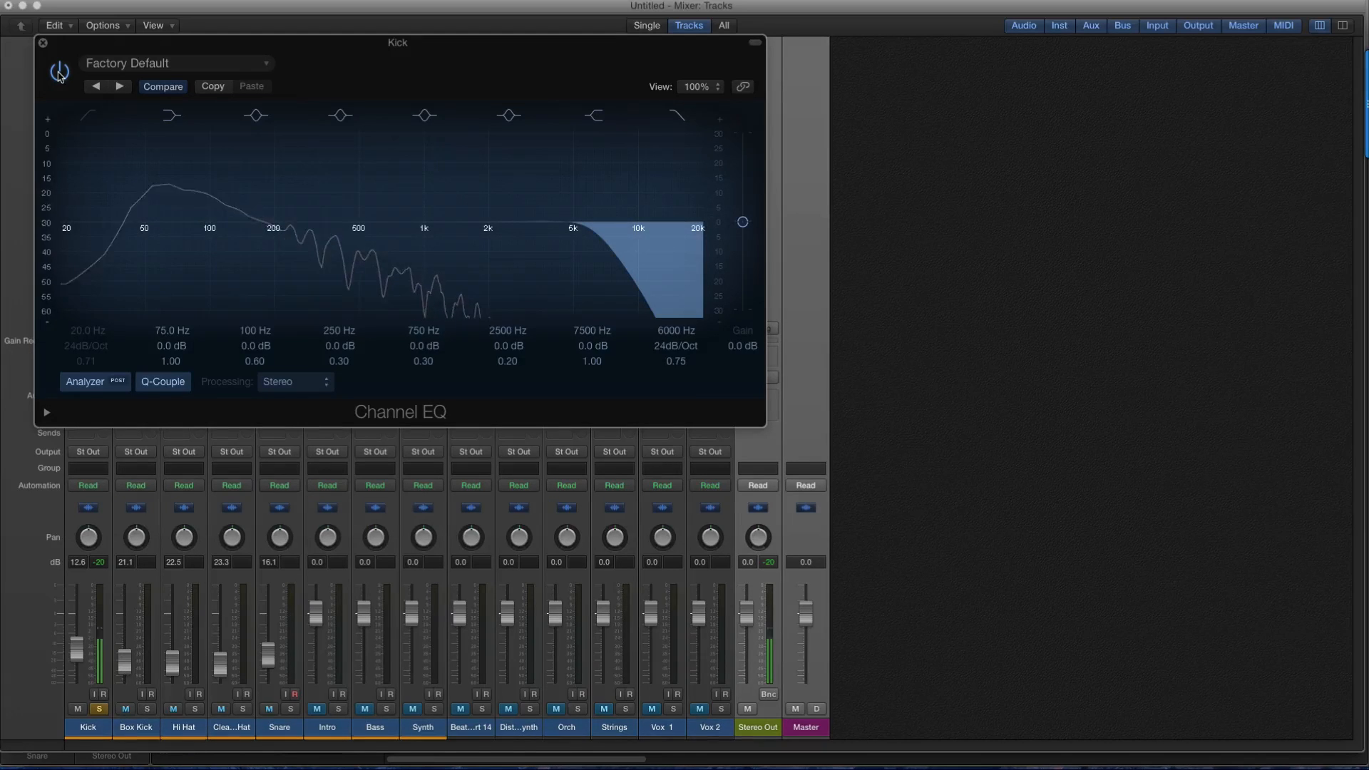
{"action": "left_click", "coordinate": [59, 74]}
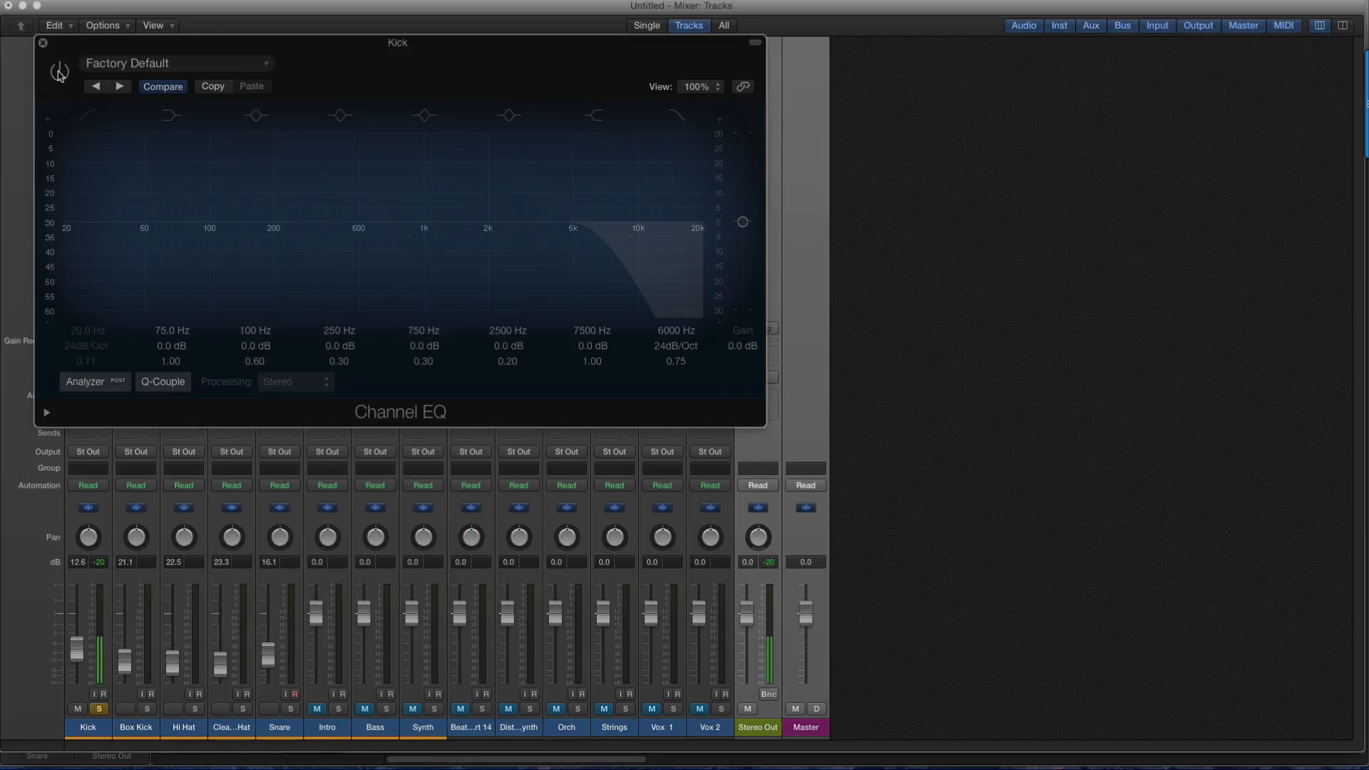
{"action": "left_click", "coordinate": [60, 75]}
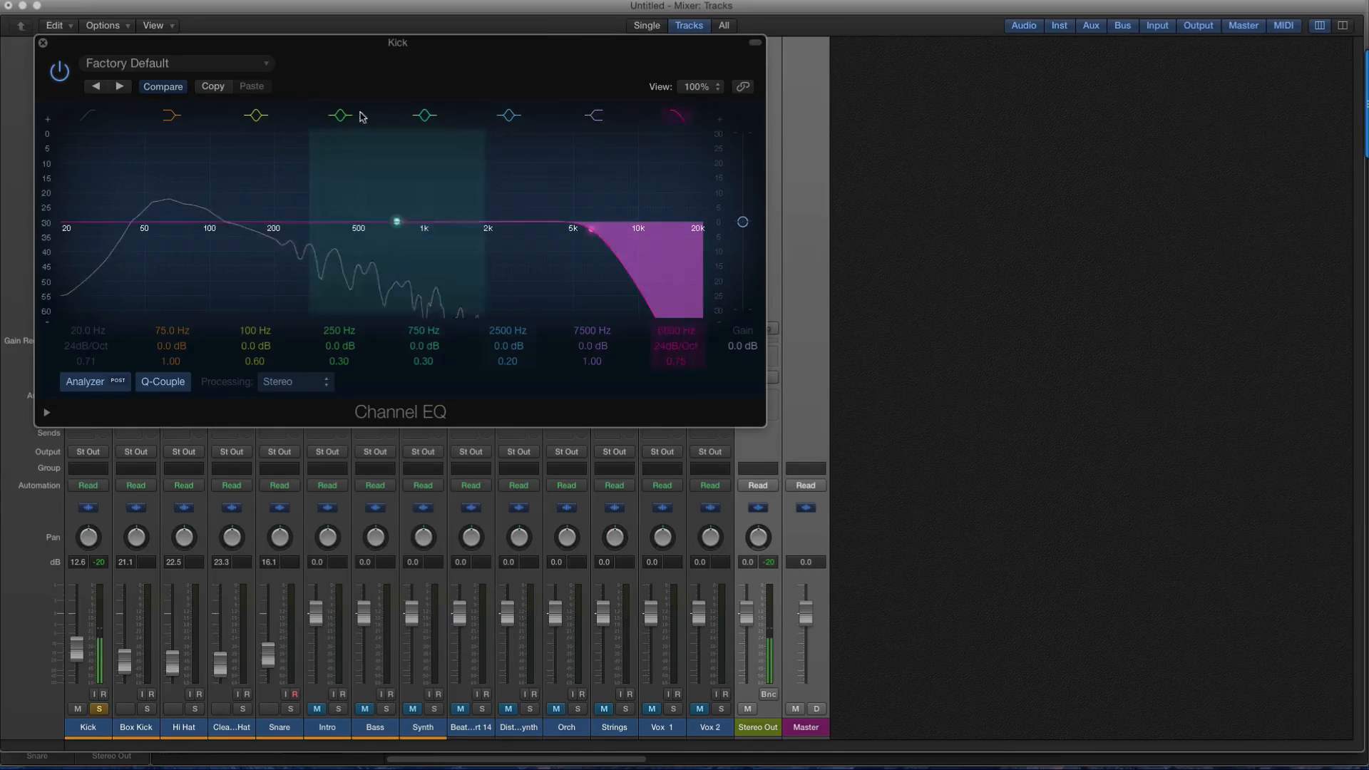
{"action": "left_click", "coordinate": [42, 42]}
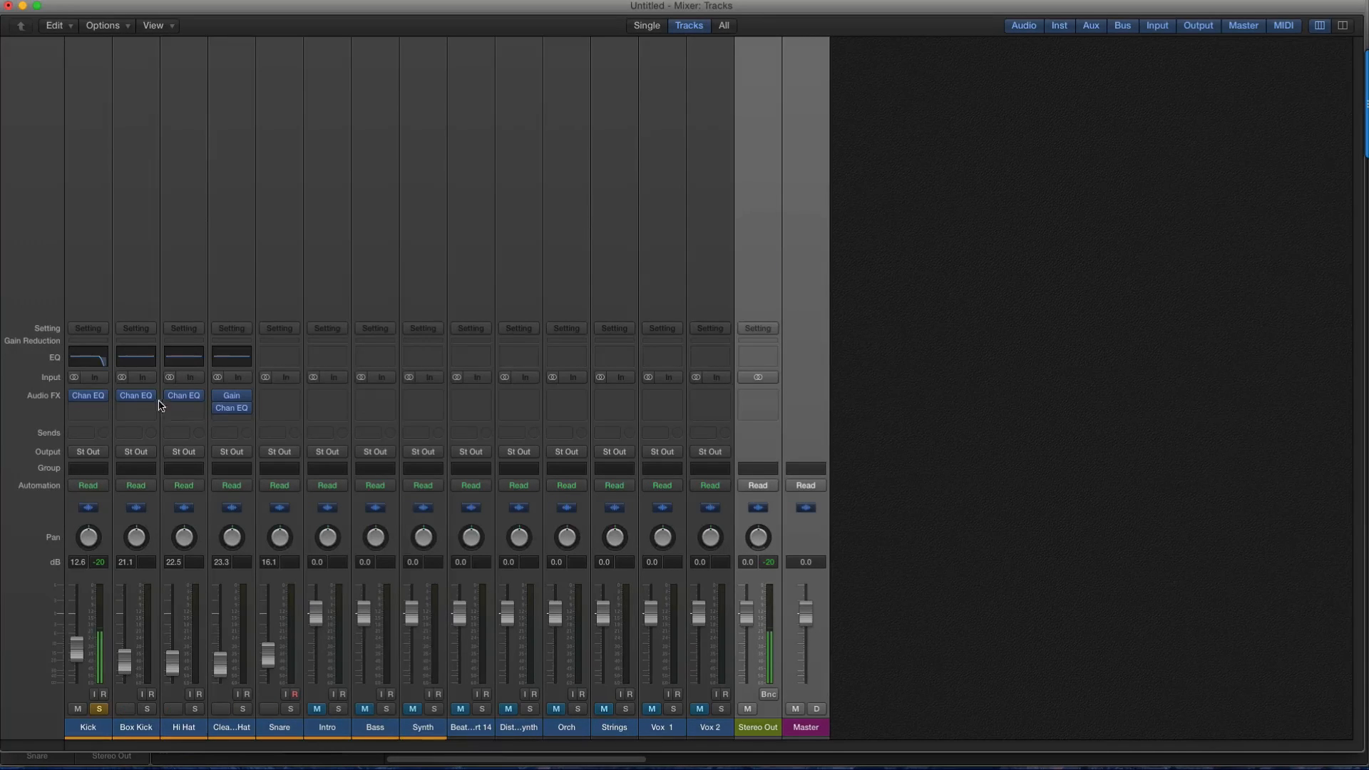
{"action": "left_click", "coordinate": [137, 357]}
{"action": "left_click", "coordinate": [97, 384]}
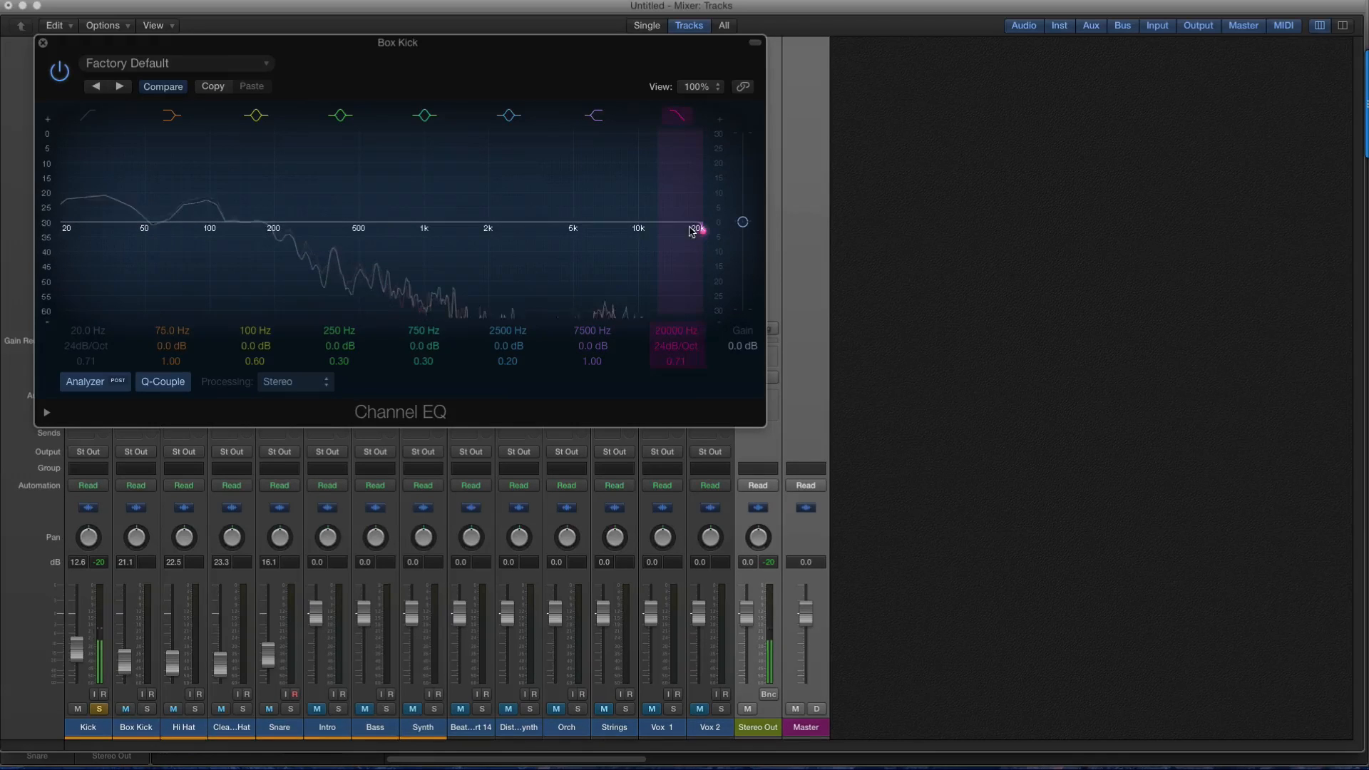
{"action": "left_click_drag", "start_coordinate": [699, 223], "coordinate": [462, 230]}
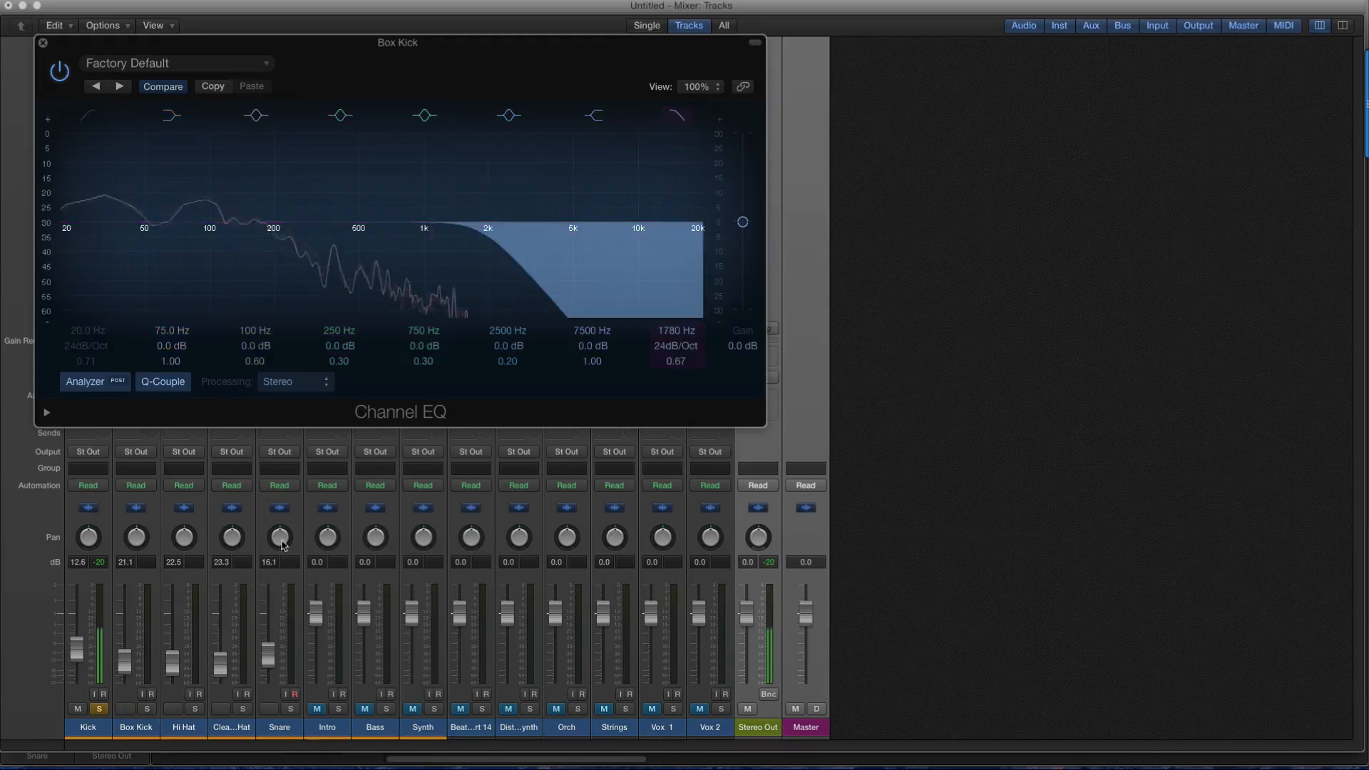
{"action": "left_click", "coordinate": [149, 710]}
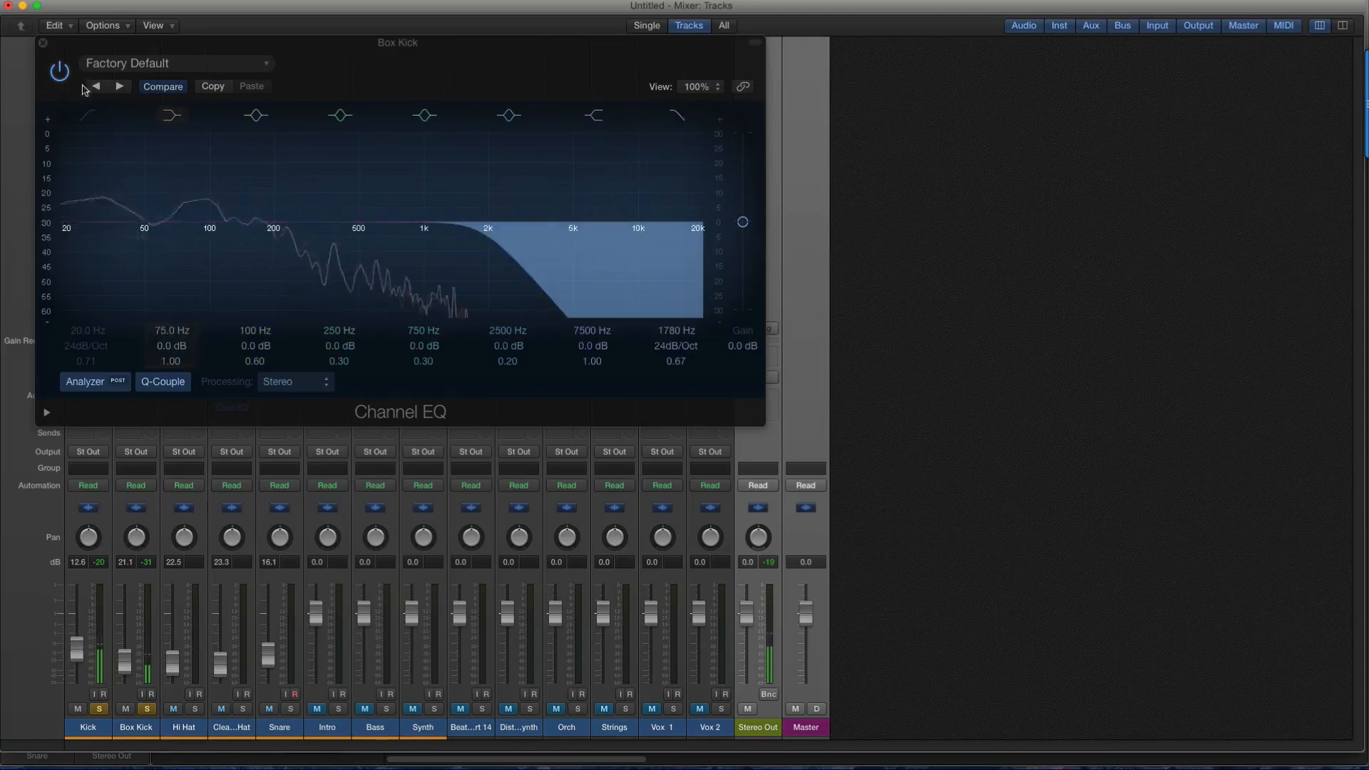
{"action": "left_click", "coordinate": [45, 48]}
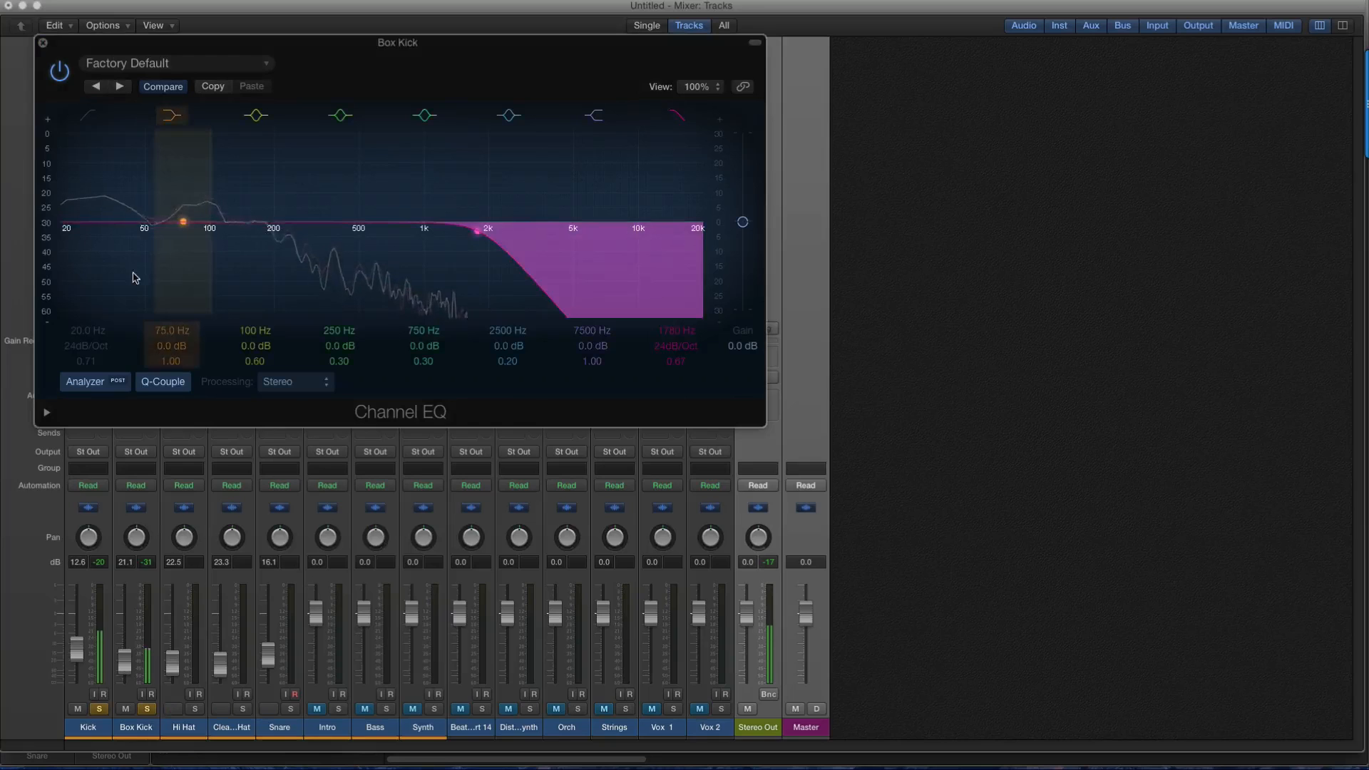
{"action": "left_click", "coordinate": [43, 46]}
Solo only the Box Kick and open its Channel EQ, turn on the analyzer, and set the high-cut filter to 10400 Hz.
{"action": "left_click", "coordinate": [147, 710]}
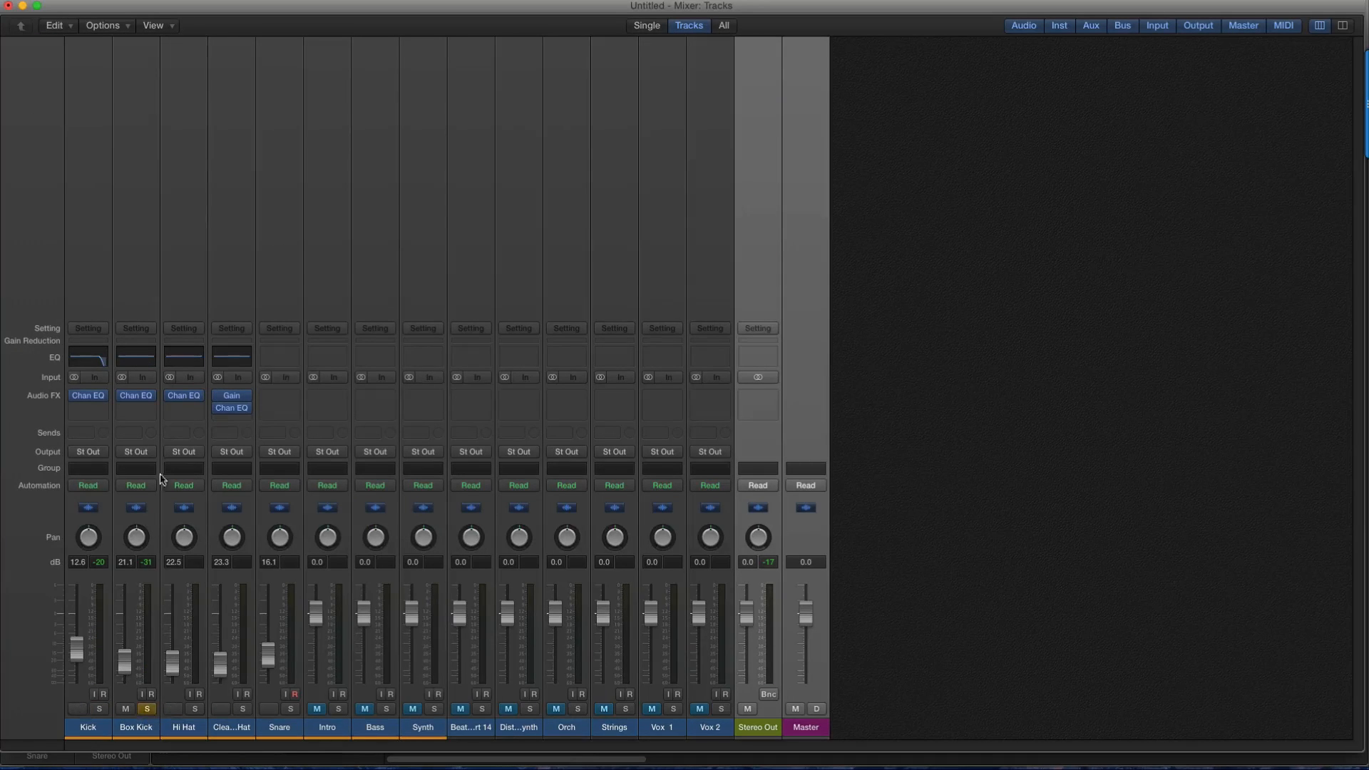
{"action": "left_click", "coordinate": [135, 395]}
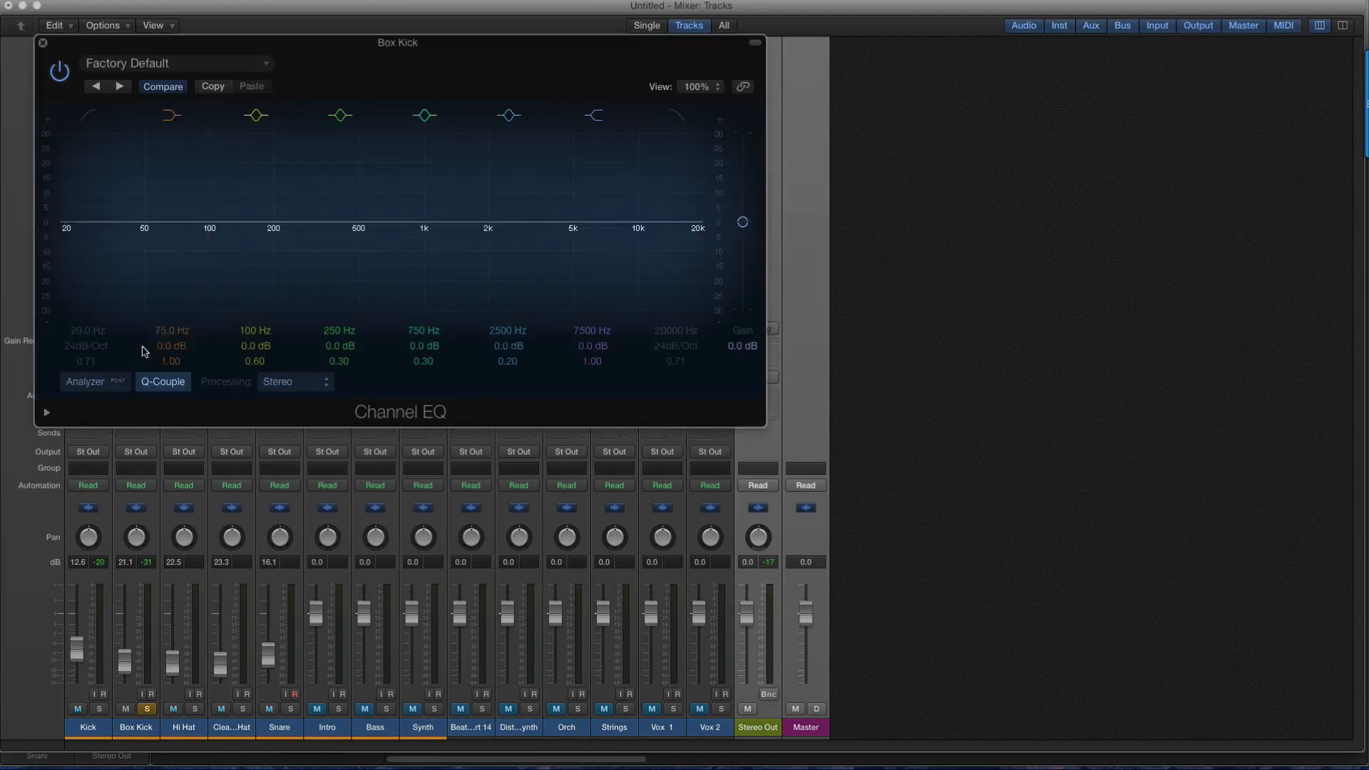
{"action": "left_click", "coordinate": [100, 382]}
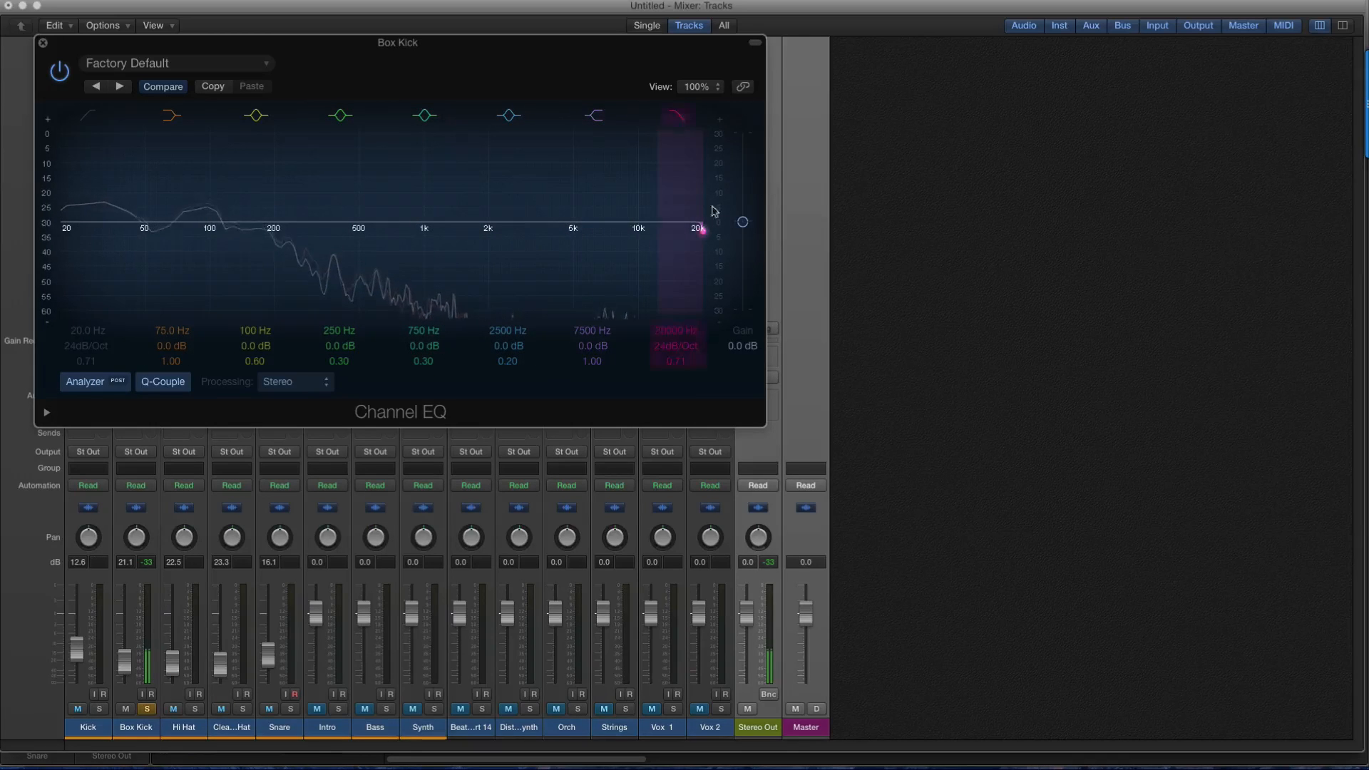
{"action": "left_click_drag", "start_coordinate": [703, 226], "coordinate": [638, 237]}
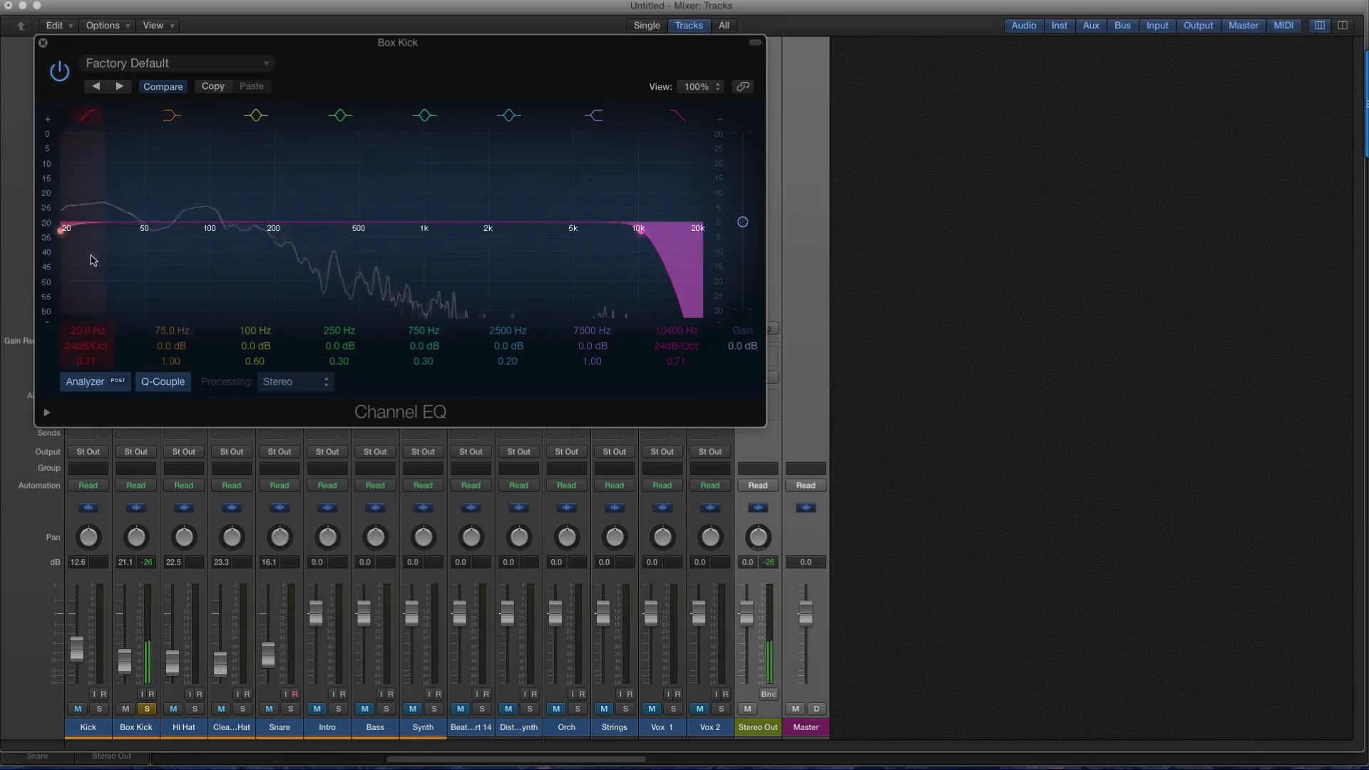
Set the Box Kick's low-cut filter to 80 Hz with a Q of 2.30 and compare the sound with the EQ bypassed.
{"action": "left_click_drag", "start_coordinate": [64, 237], "coordinate": [159, 200]}
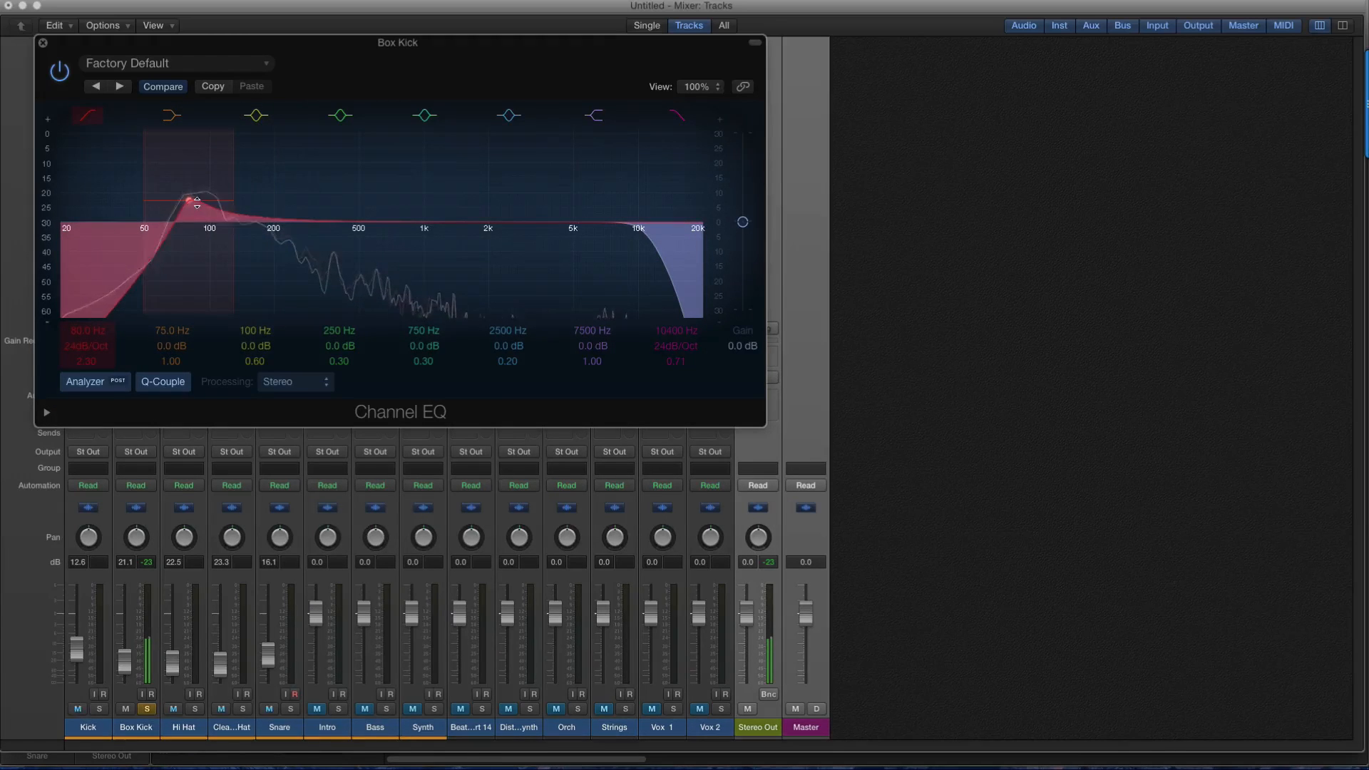
{"action": "left_click", "coordinate": [60, 71]}
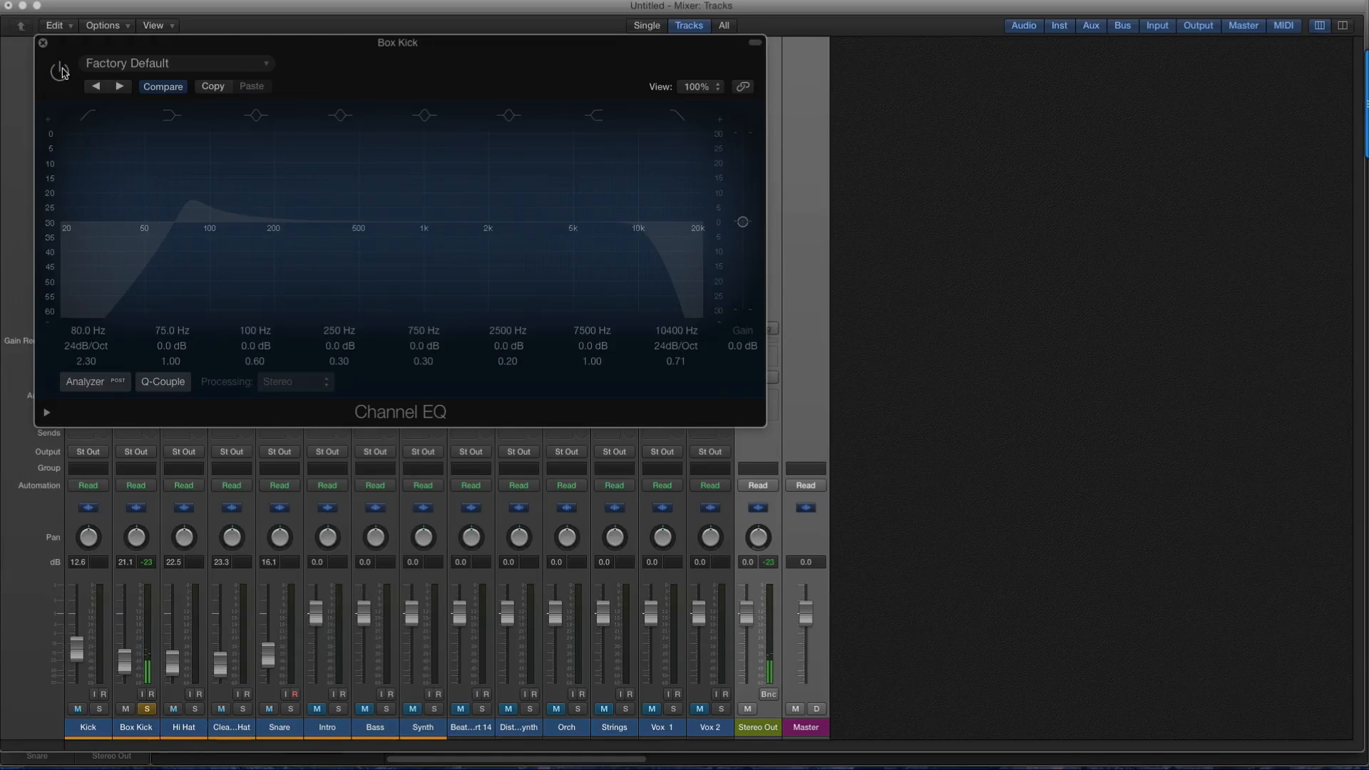
{"action": "left_click", "coordinate": [60, 71]}
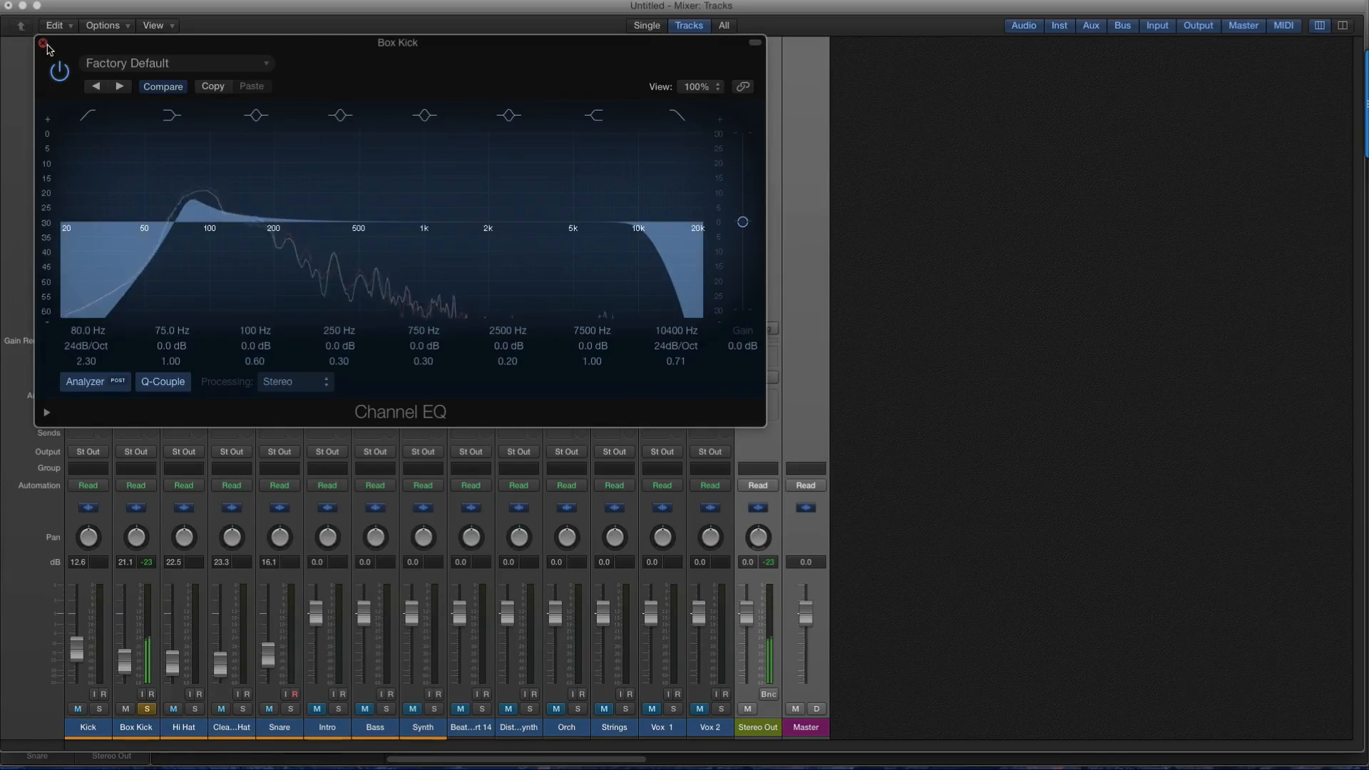
{"action": "left_click", "coordinate": [43, 44]}
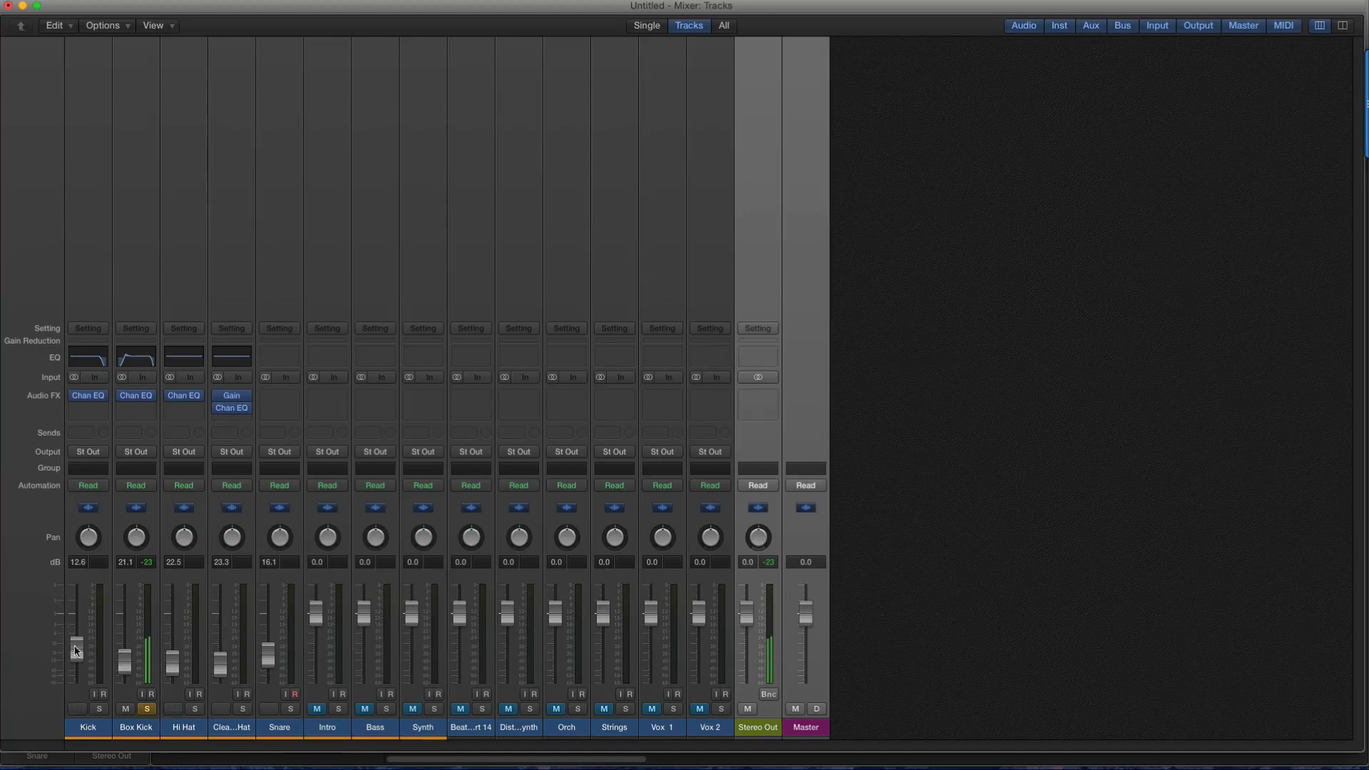
Solo the Kick and Box Kick together and compare their sound with both Channel EQs bypassed and active.
{"action": "left_click", "coordinate": [147, 709]}
{"action": "left_click", "coordinate": [100, 709]}
{"action": "mouse_move", "coordinate": [123, 402]}
{"action": "left_click", "coordinate": [122, 397]}
{"action": "left_click", "coordinate": [75, 397]}
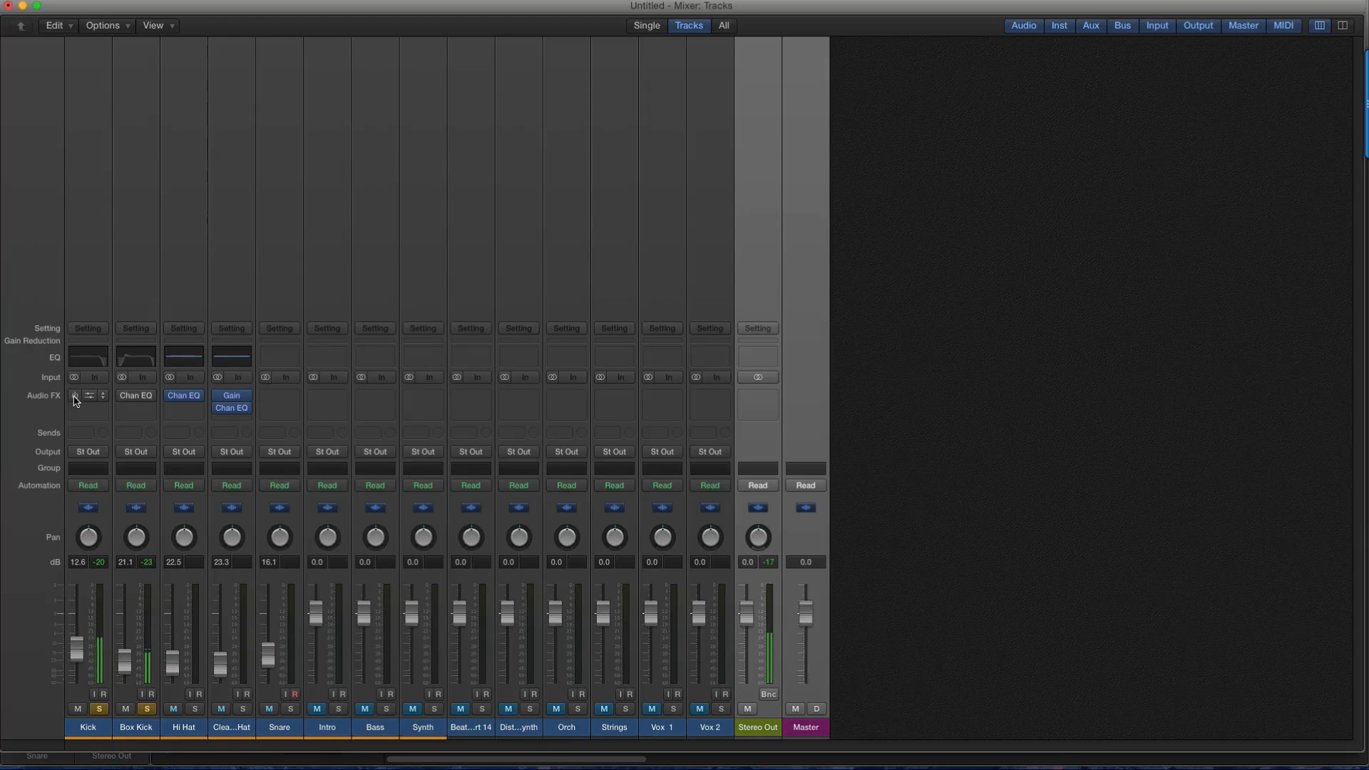
{"action": "left_click", "coordinate": [75, 398]}
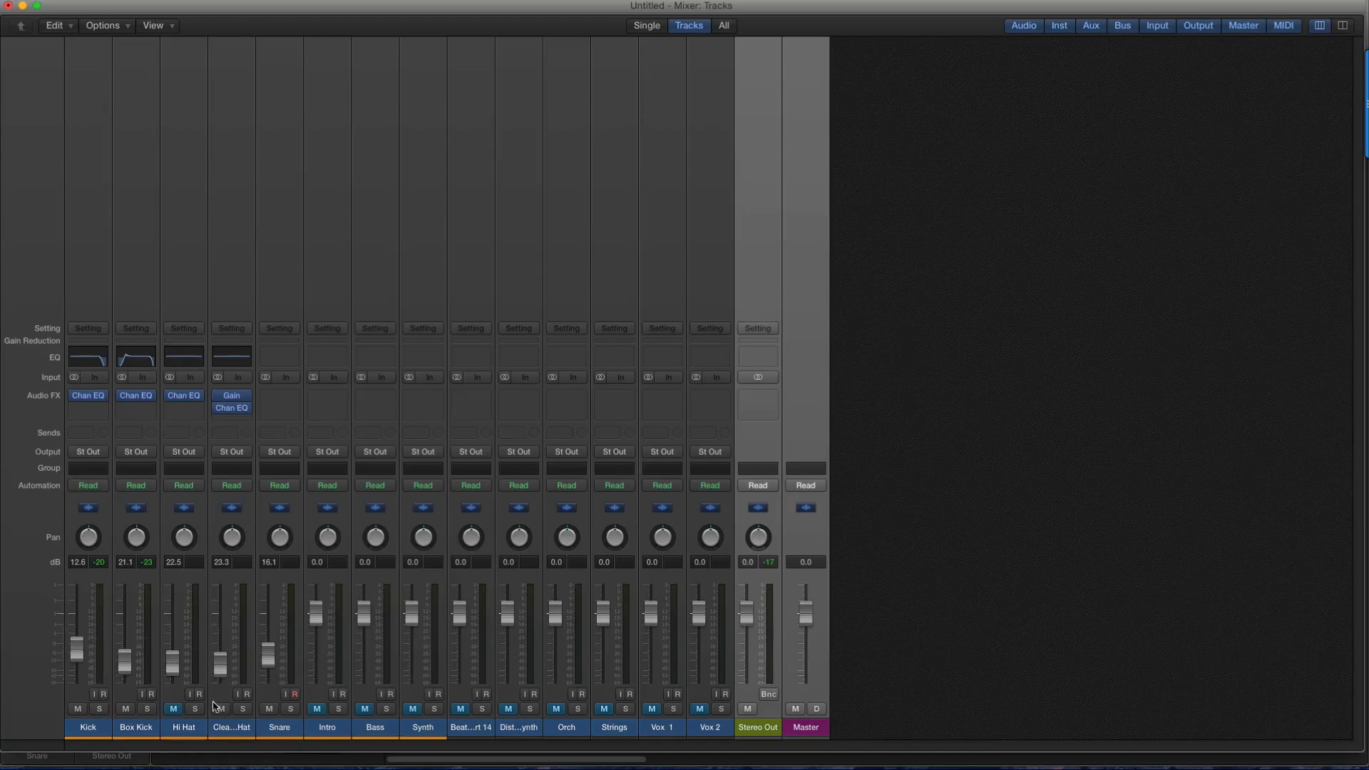
Open the Hi Hat's Channel EQ above the channel strips and mute the Snare and Clean Closed Hat.
{"action": "left_click", "coordinate": [188, 360]}
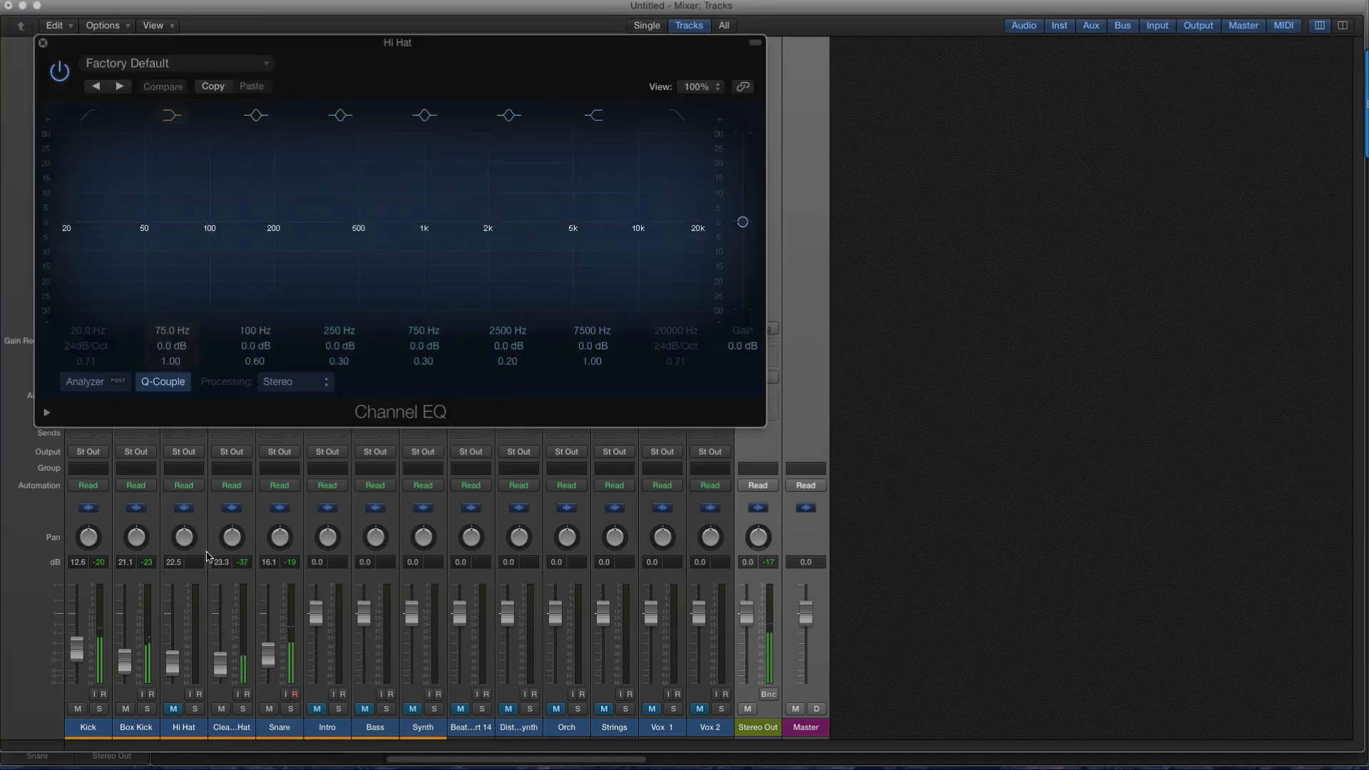
{"action": "left_click", "coordinate": [269, 709]}
{"action": "left_click", "coordinate": [220, 709]}
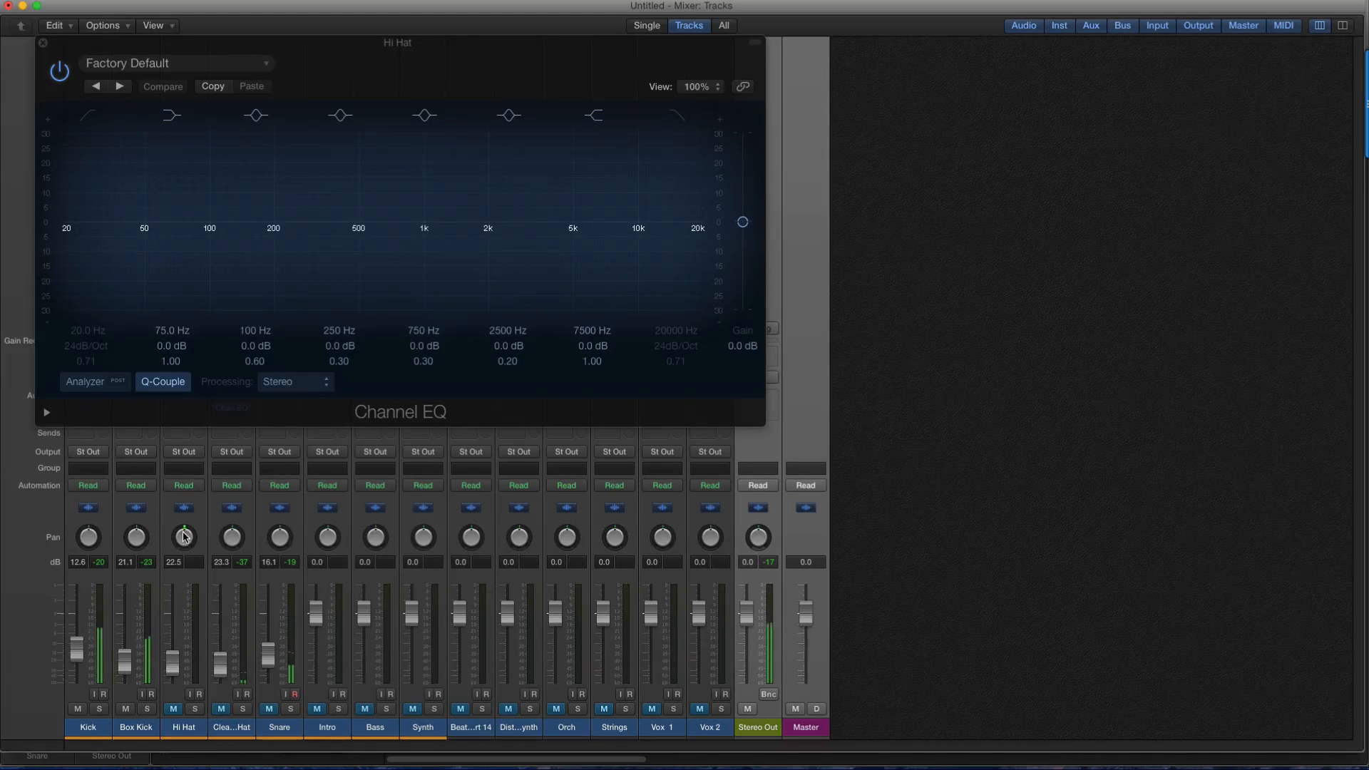
{"action": "left_click", "coordinate": [100, 385]}
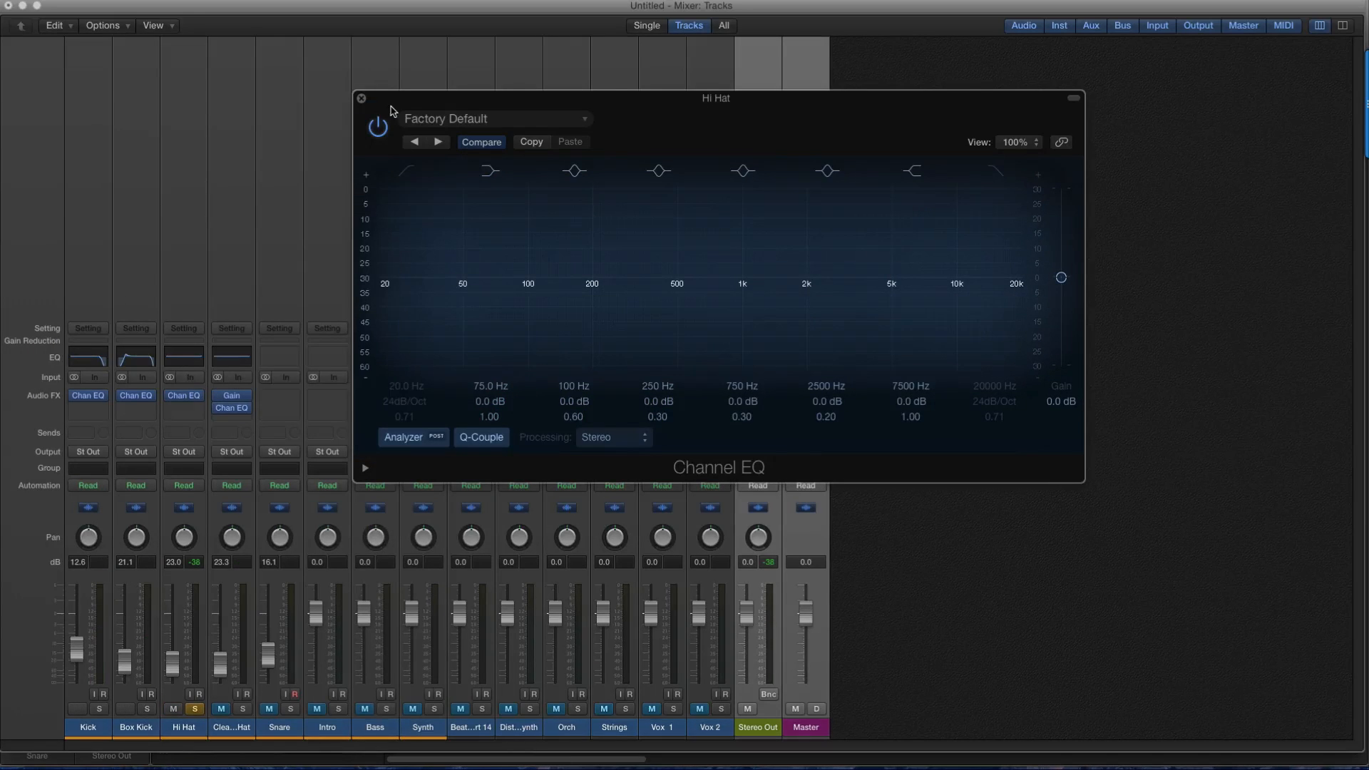
{"action": "left_click_drag", "start_coordinate": [396, 100], "coordinate": [231, 15]}
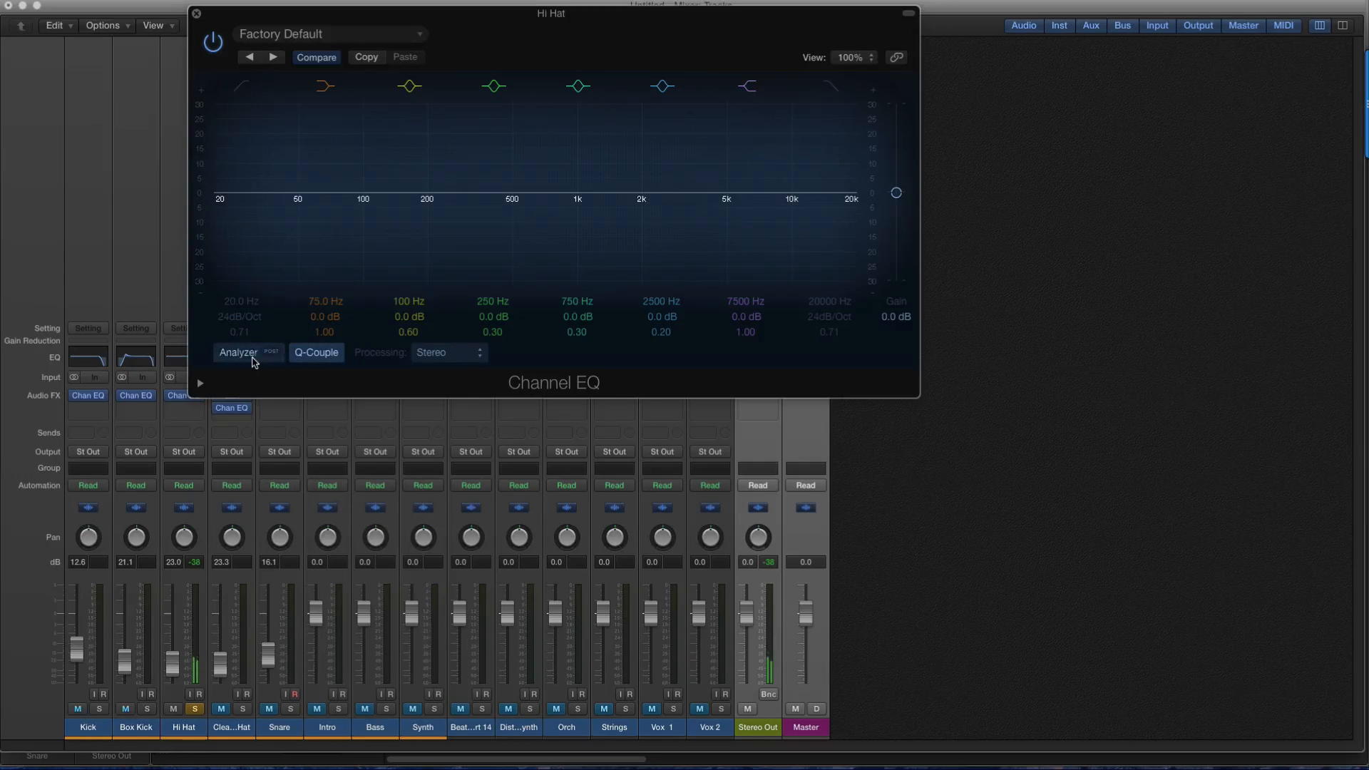
Turn on the analyzer and set the Hi Hat's low-cut filter to 1260 Hz with a 24 dB/Oct slope and a Q of 0.79.
{"action": "left_click", "coordinate": [246, 356]}
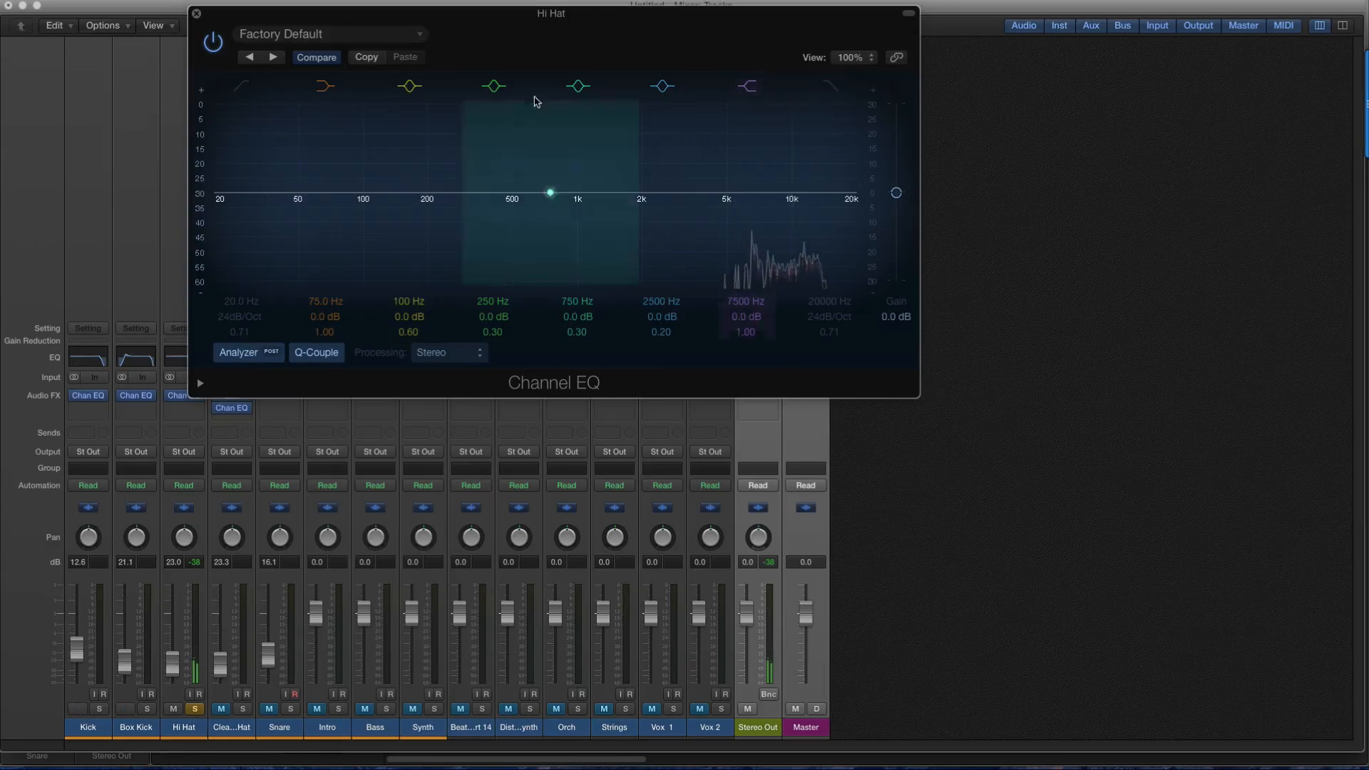
{"action": "left_click", "coordinate": [241, 86]}
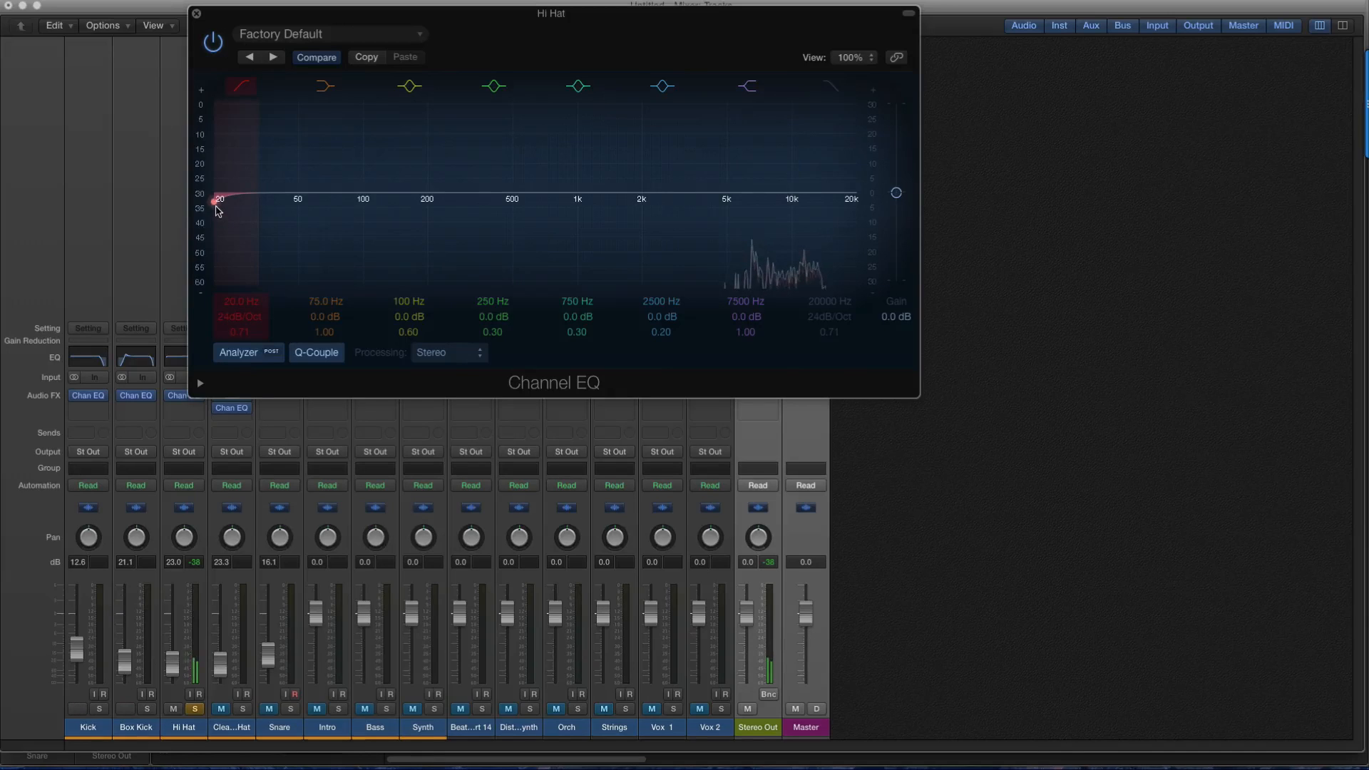
{"action": "left_click_drag", "start_coordinate": [216, 204], "coordinate": [630, 204]}
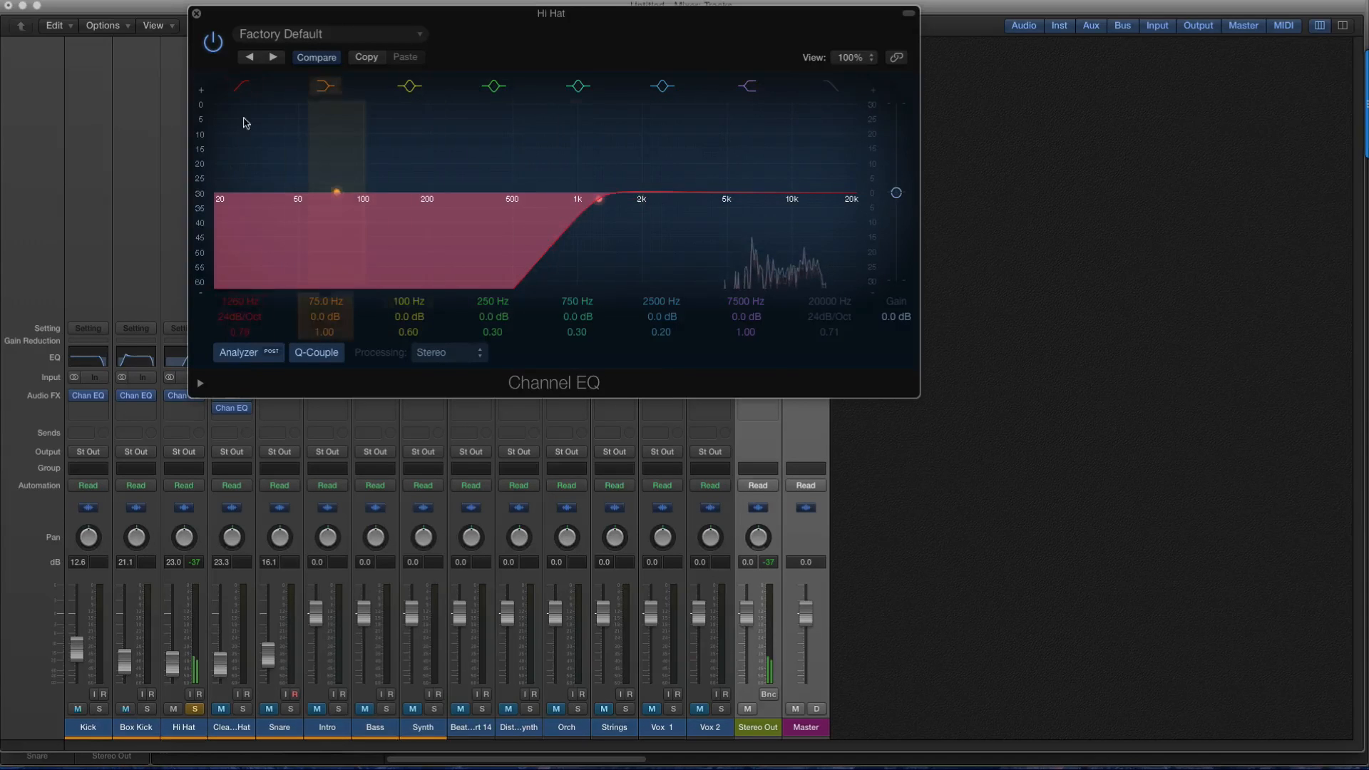
Compare the Hi Hat's sound with its Channel EQ bypassed and active, and close the EQ.
{"action": "left_click", "coordinate": [213, 43]}
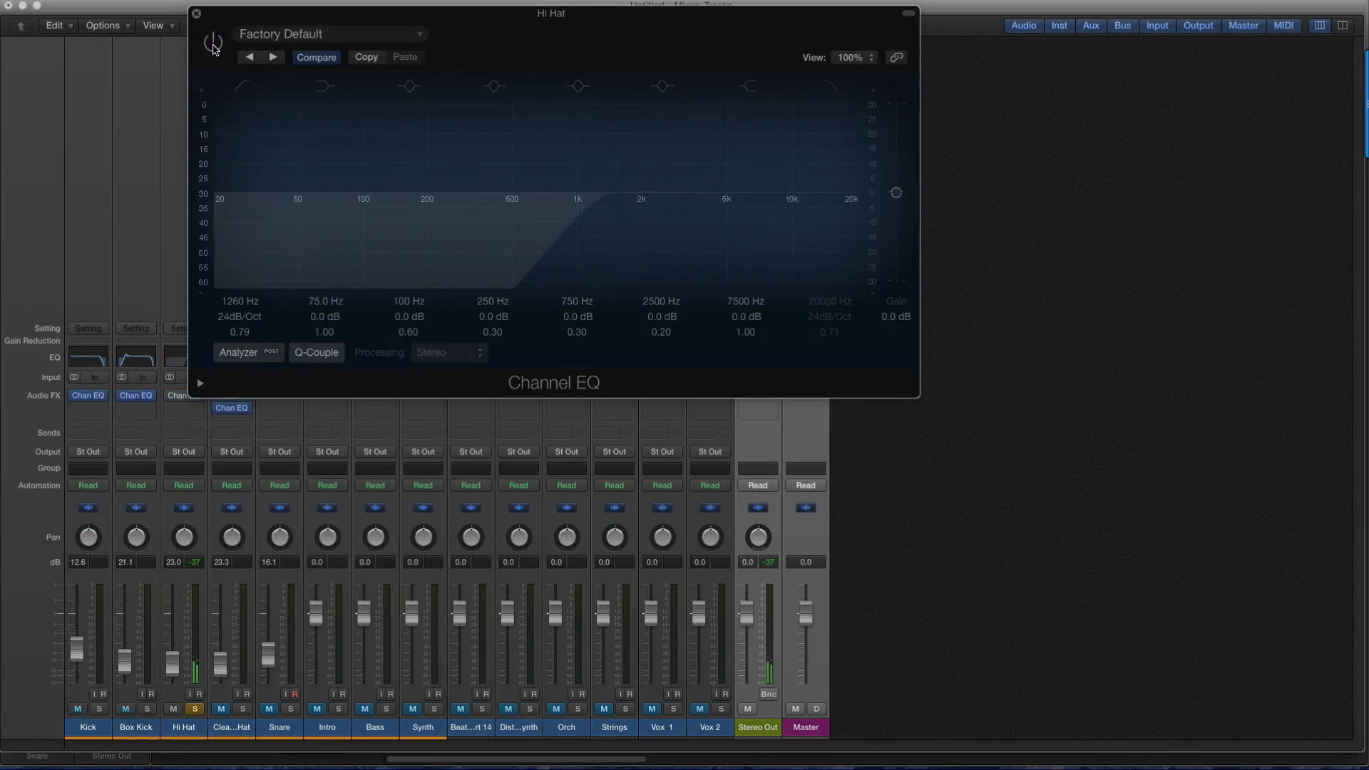
{"action": "left_click", "coordinate": [214, 44]}
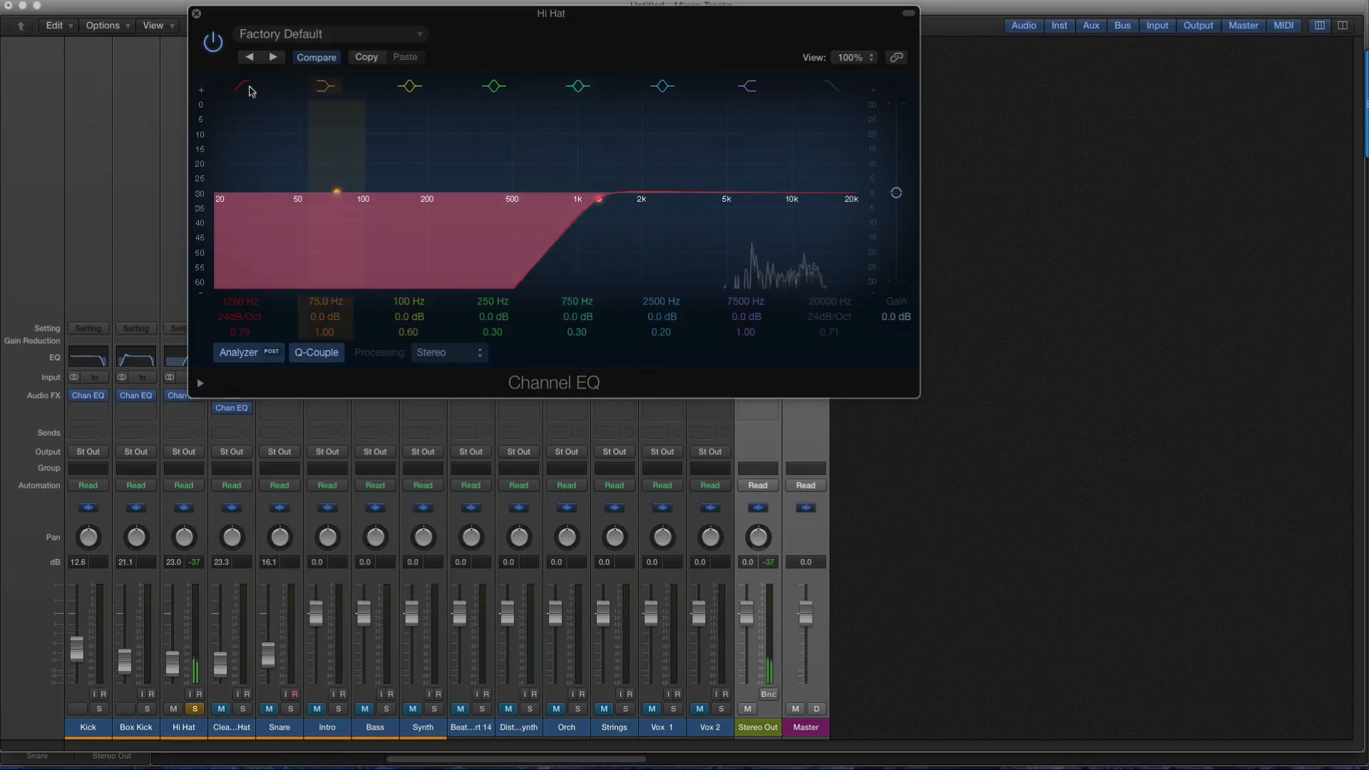
{"action": "left_click", "coordinate": [213, 43]}
{"action": "left_click", "coordinate": [209, 45]}
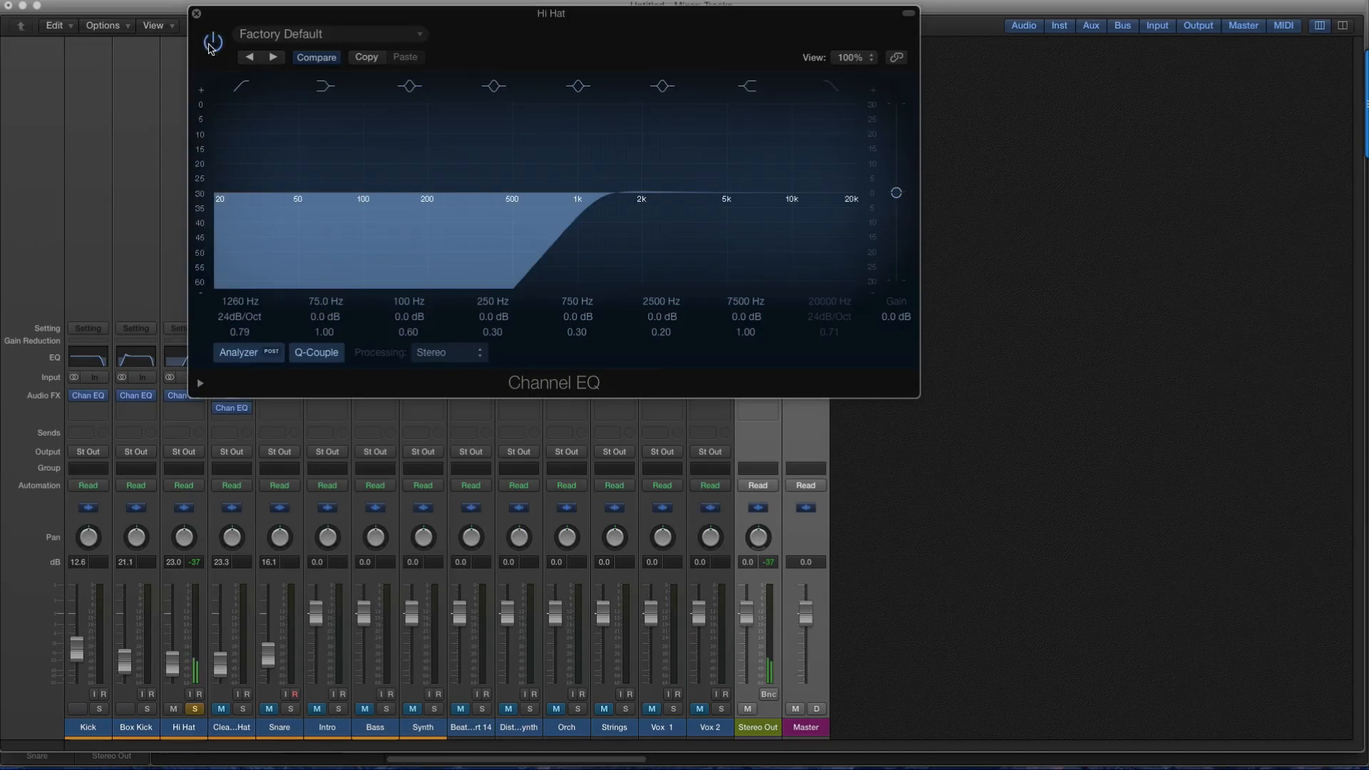
{"action": "left_click", "coordinate": [198, 15]}
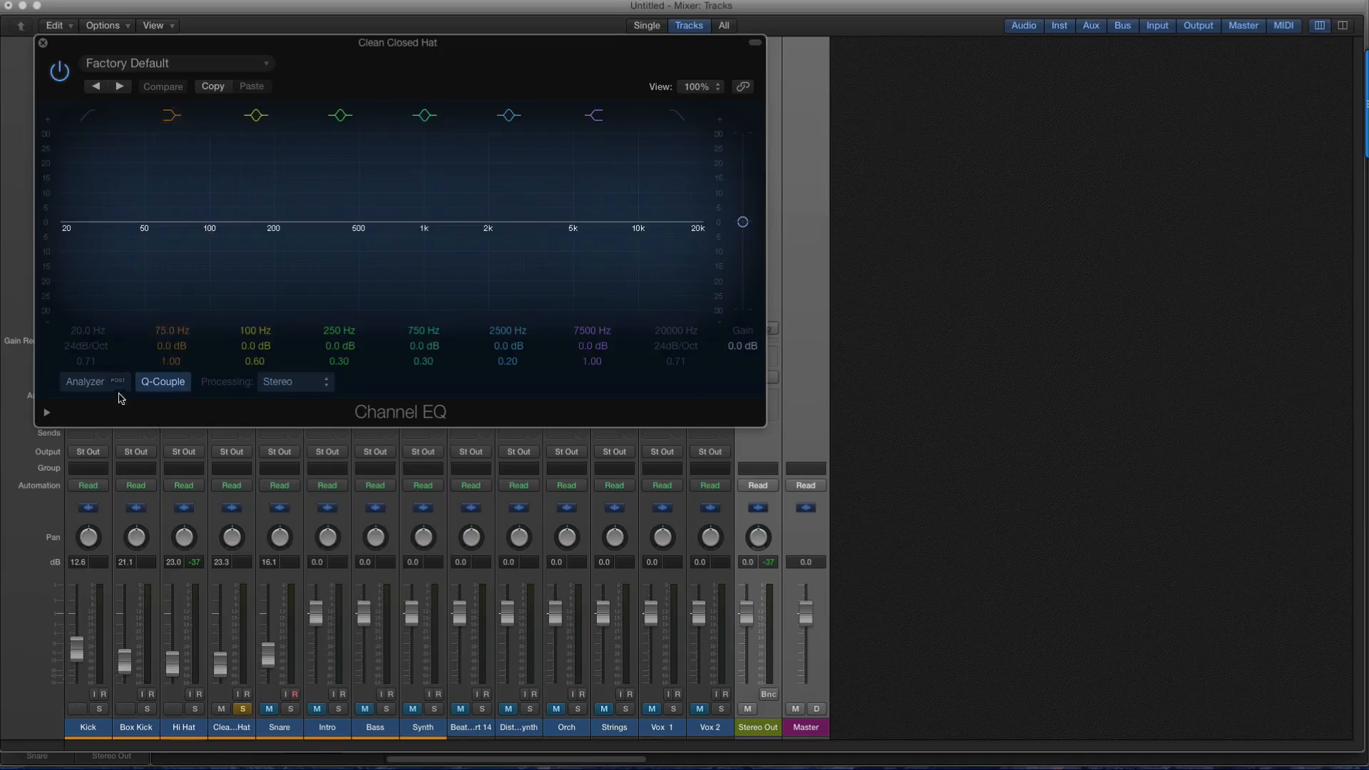
Turn on the analyzer and set the Clean Closed Hat's low-cut filter to 6000 Hz at 24 dB/Oct with a Q of 0.83.
{"action": "left_click", "coordinate": [93, 386]}
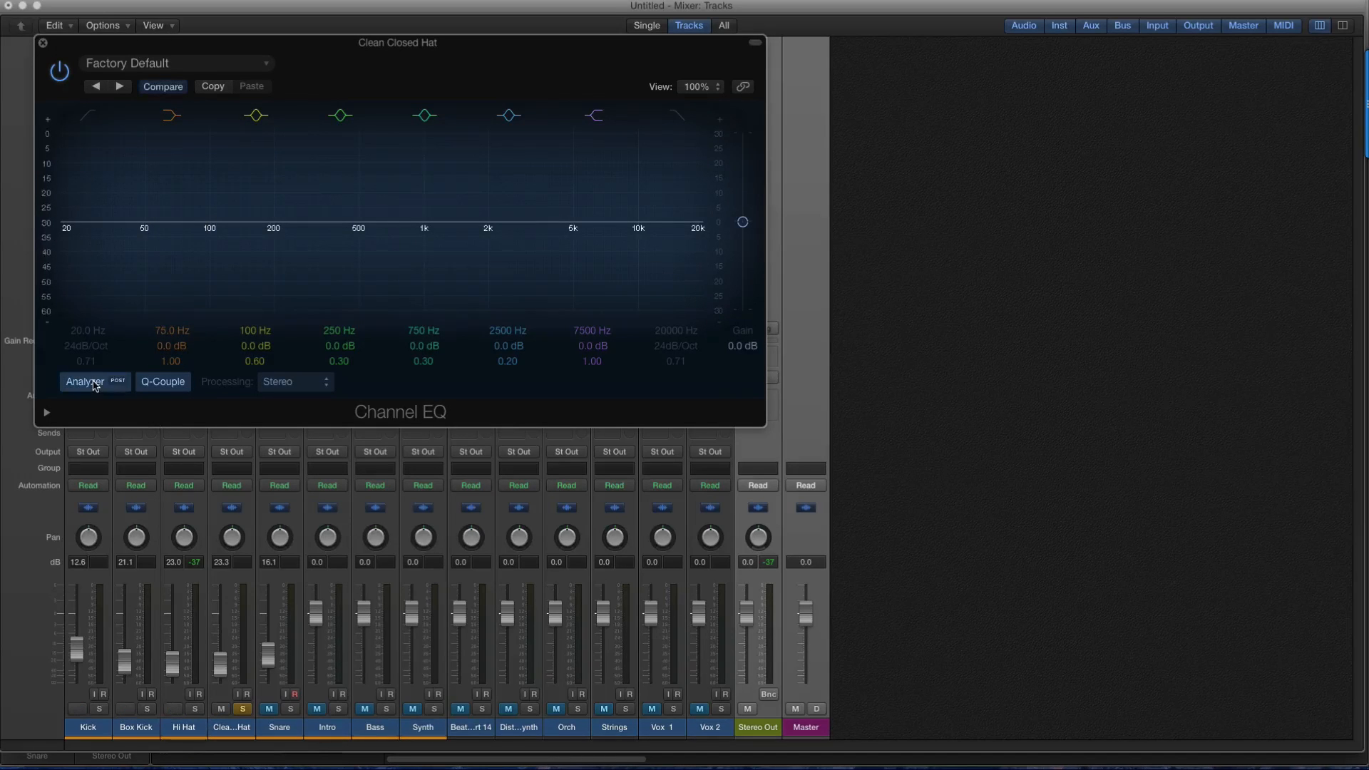
{"action": "left_click", "coordinate": [89, 116]}
{"action": "left_click_drag", "start_coordinate": [63, 224], "coordinate": [637, 225]}
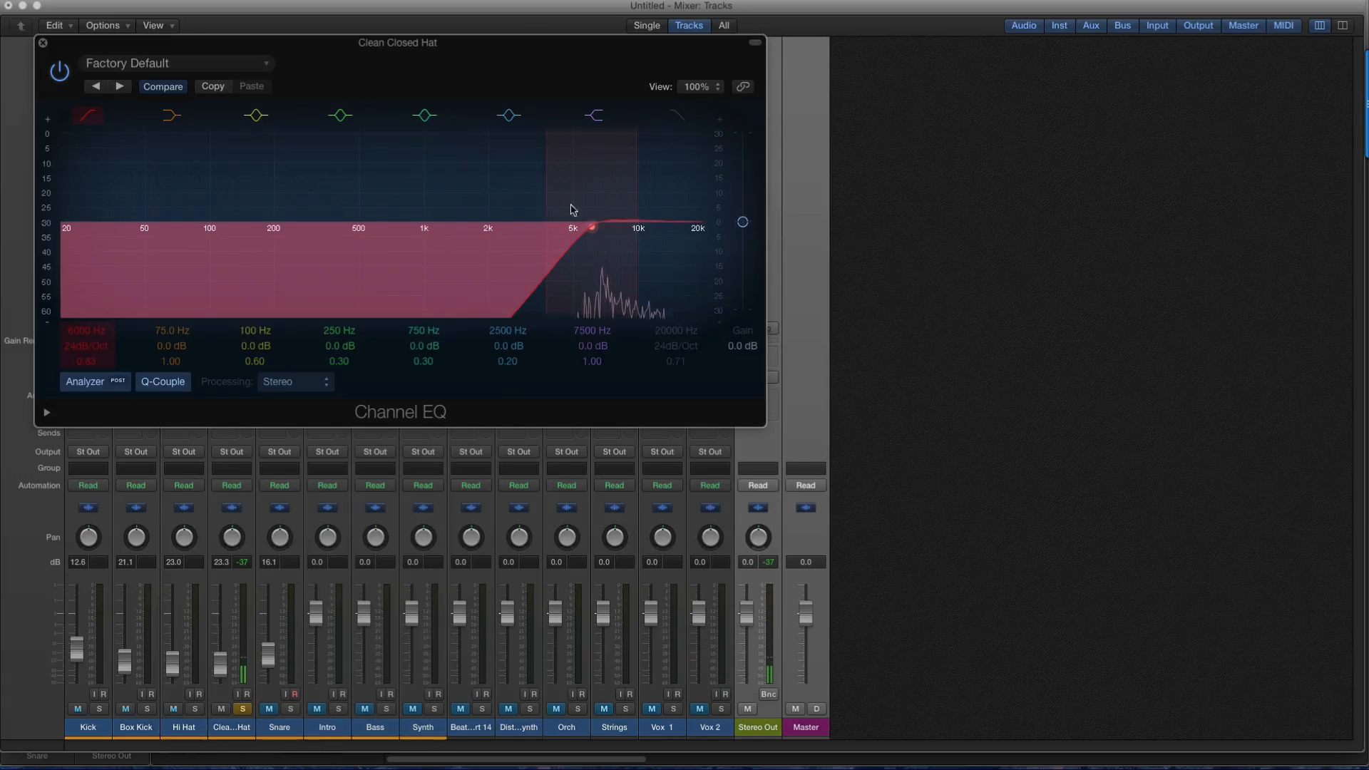
Compare the Clean Closed Hat's sound with its Channel EQ bypassed and active, and close the EQ.
{"action": "left_click", "coordinate": [59, 72]}
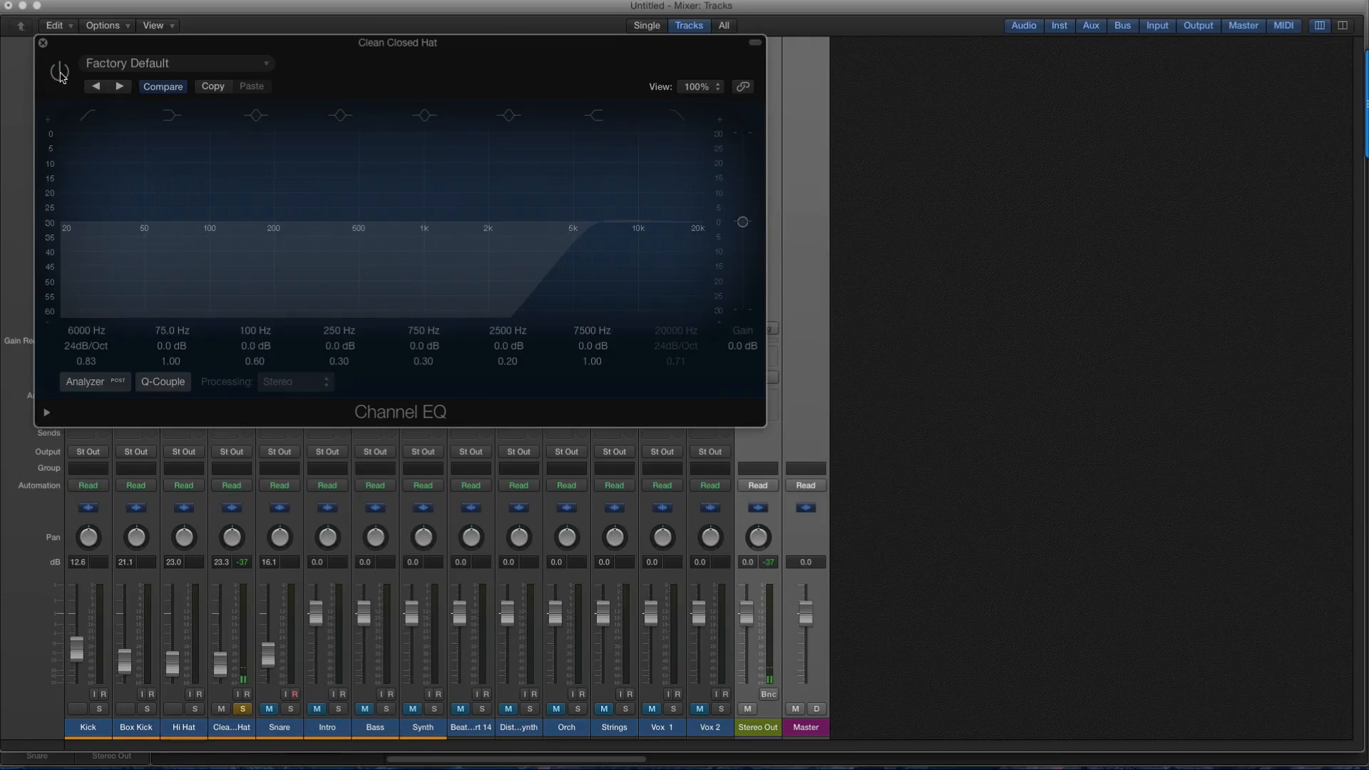
{"action": "left_click", "coordinate": [60, 72]}
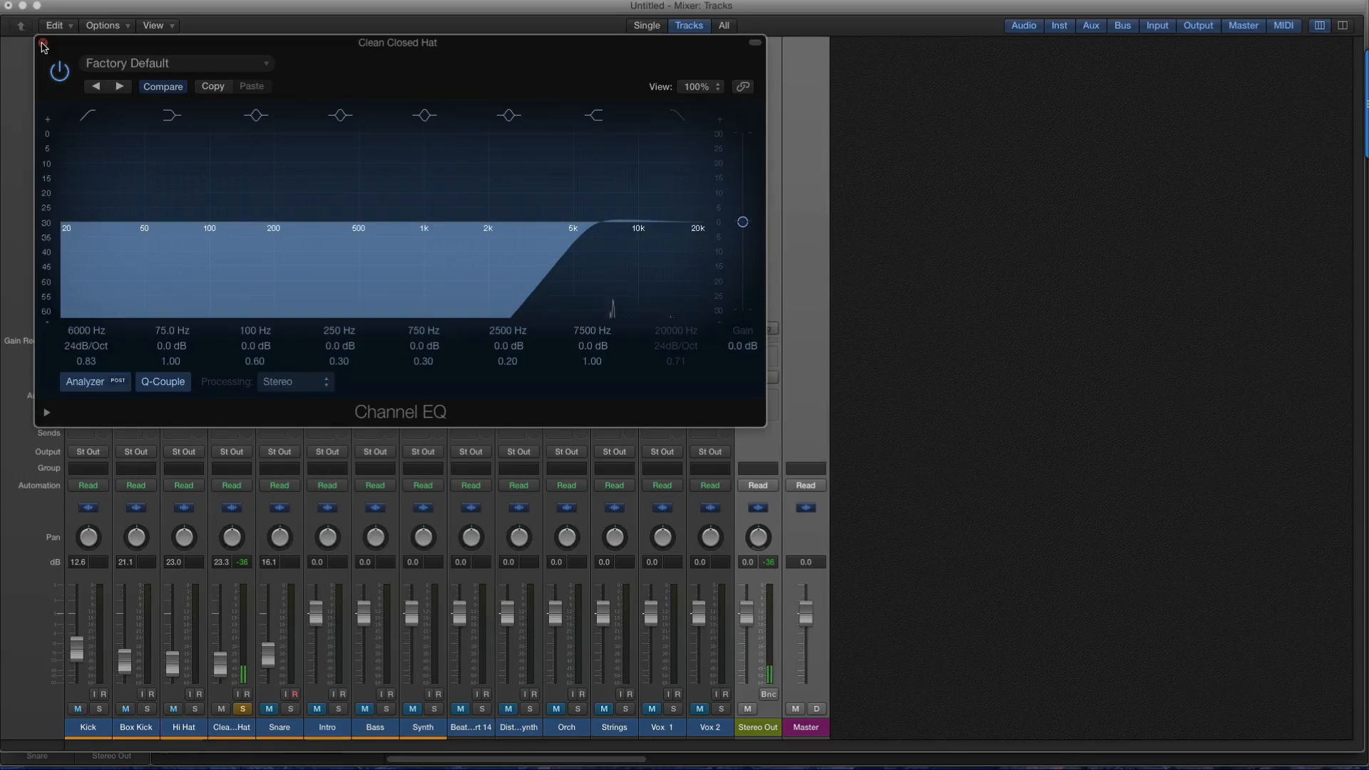
{"action": "left_click", "coordinate": [43, 45]}
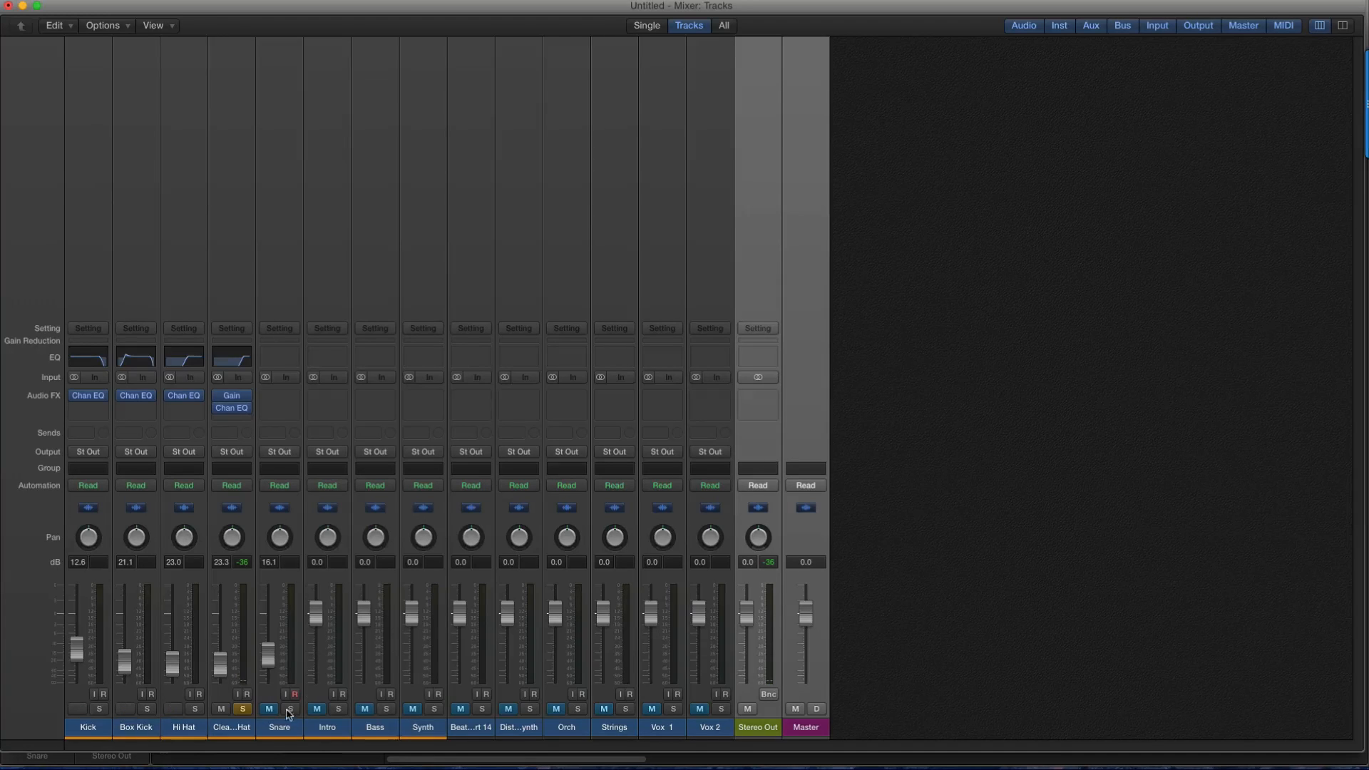
Solo only the Snare and set its Channel EQ low-cut filter to 198 Hz with a Q of 2.30 and its high-cut filter to 14000 Hz.
{"action": "left_click", "coordinate": [242, 709]}
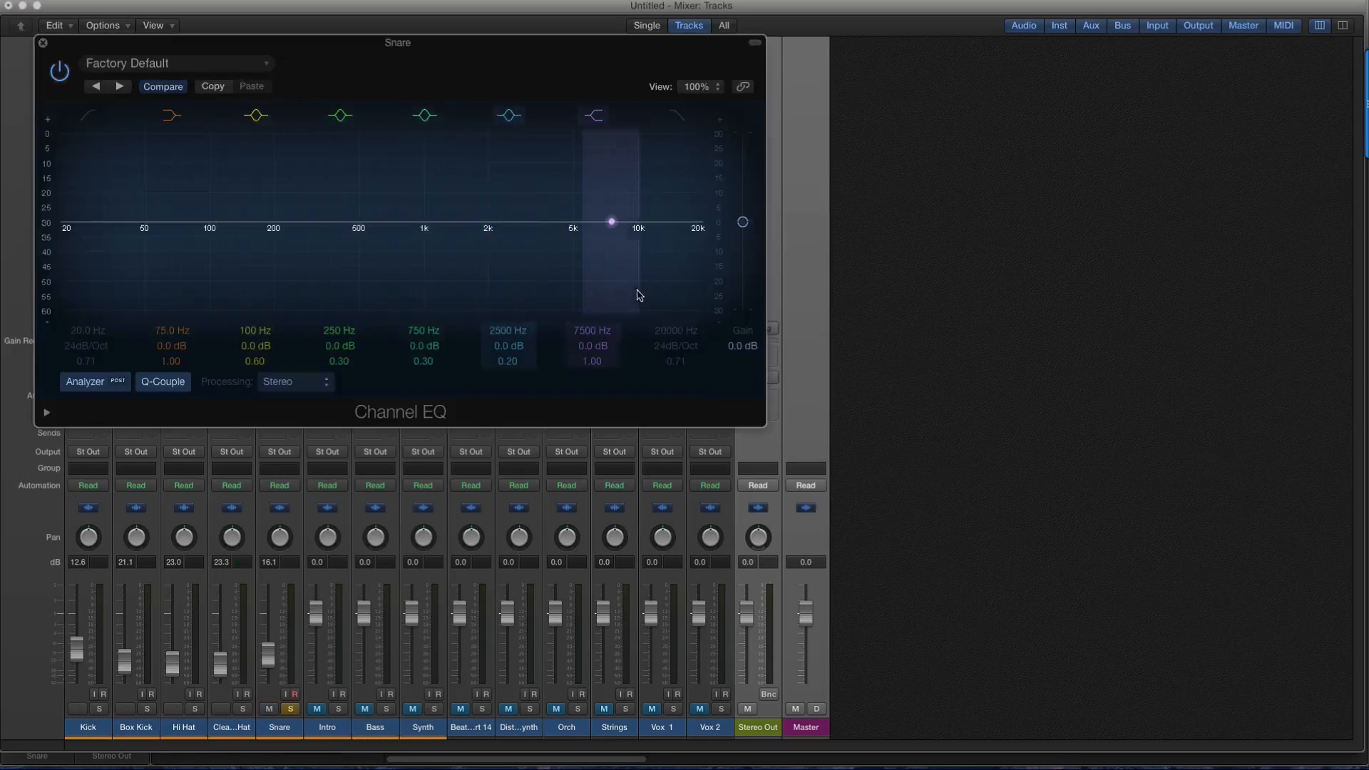
{"action": "key", "text": "space"}
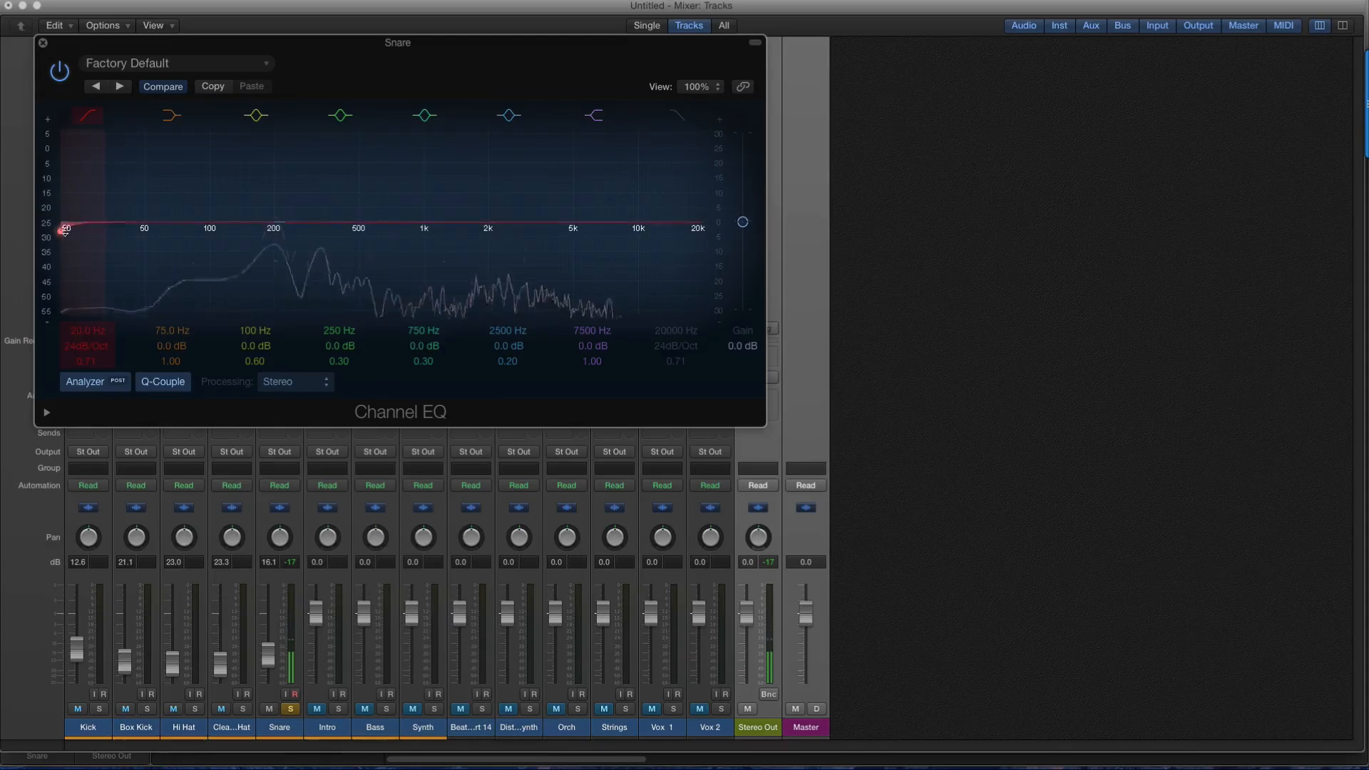
{"action": "left_click_drag", "start_coordinate": [65, 229], "coordinate": [272, 224]}
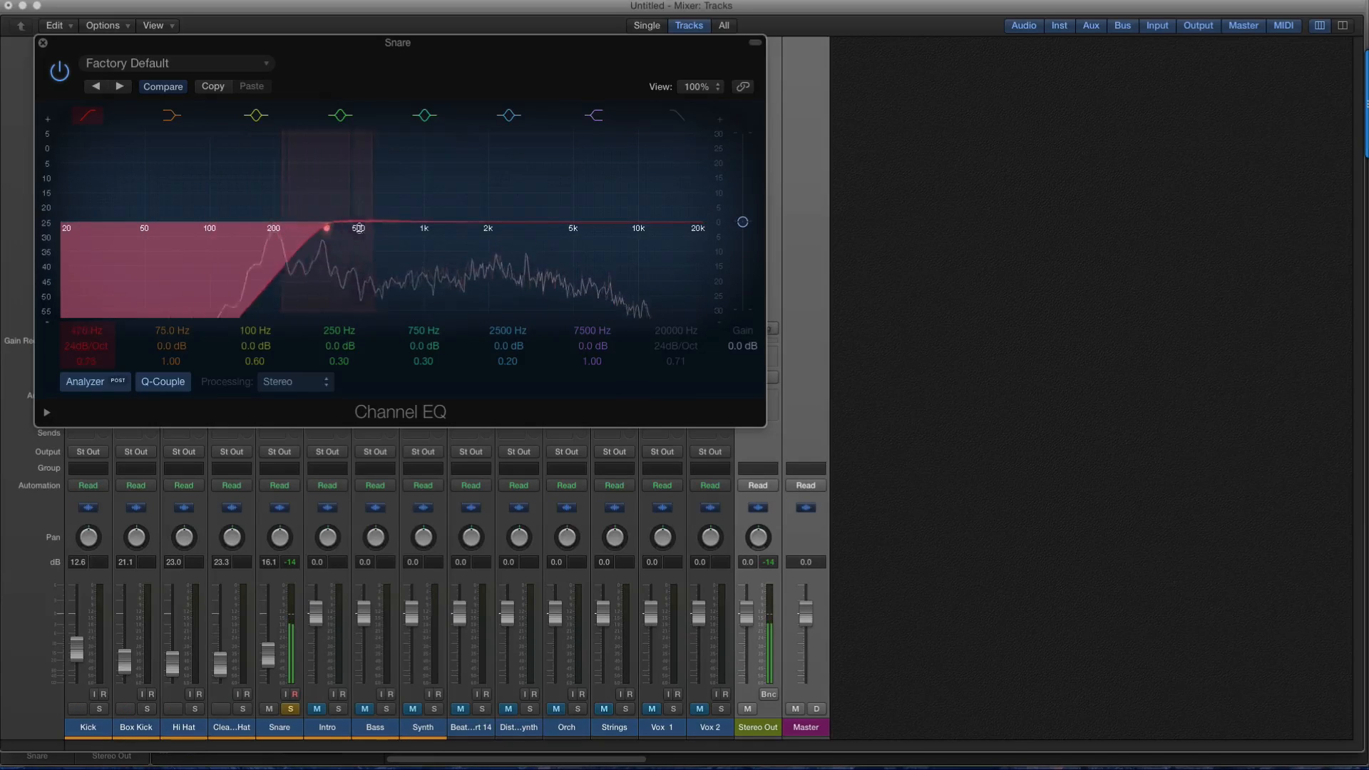
{"action": "left_click_drag", "start_coordinate": [364, 220], "coordinate": [290, 196]}
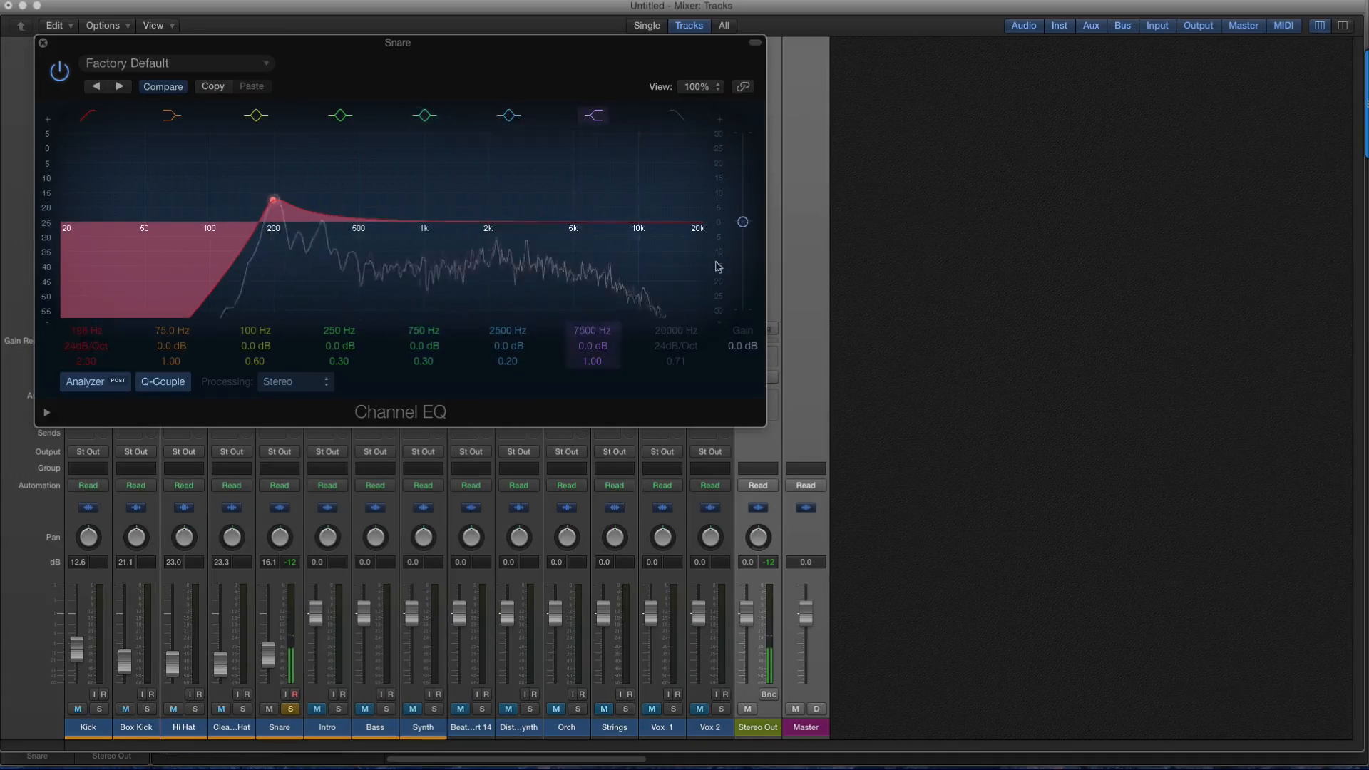
{"action": "left_click_drag", "start_coordinate": [699, 226], "coordinate": [666, 235]}
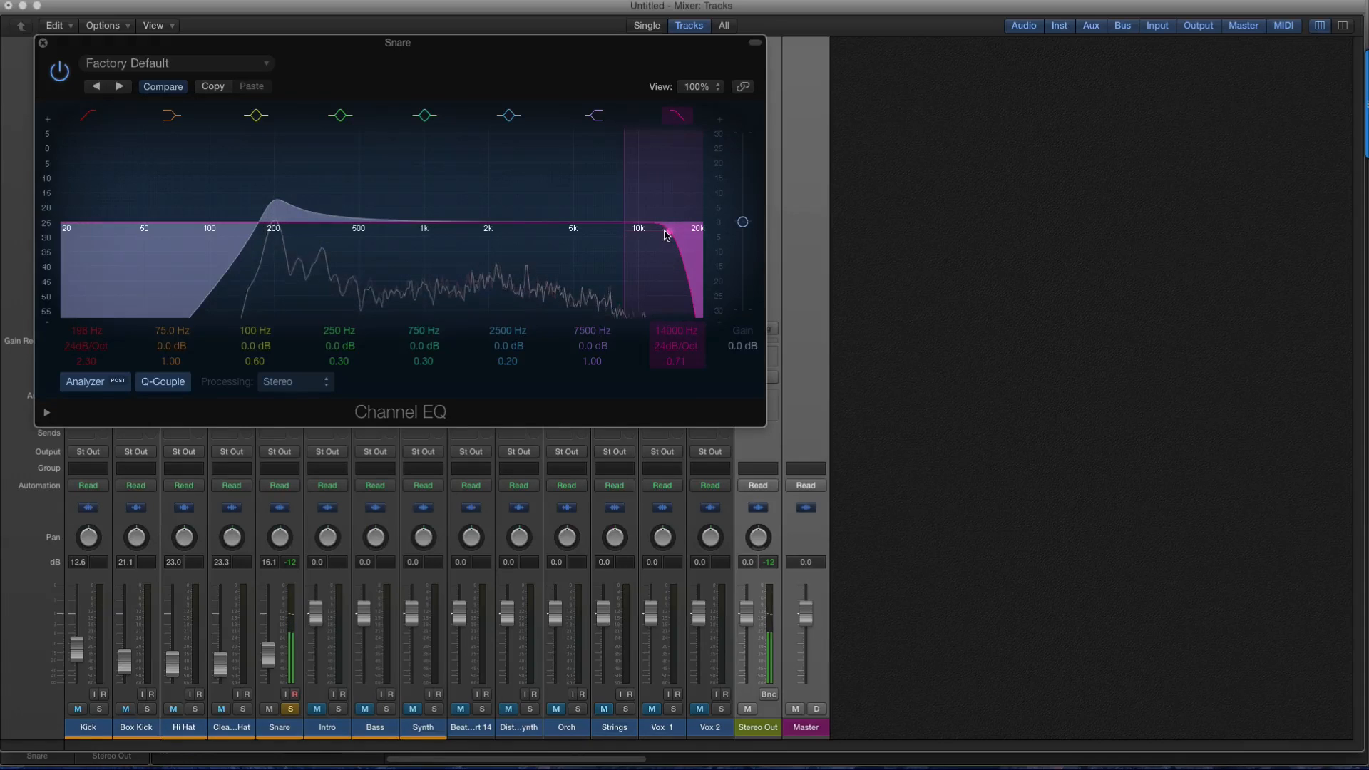
Compare the Snare's sound with its Channel EQ bypassed and active, and close the EQ.
{"action": "left_click", "coordinate": [59, 70]}
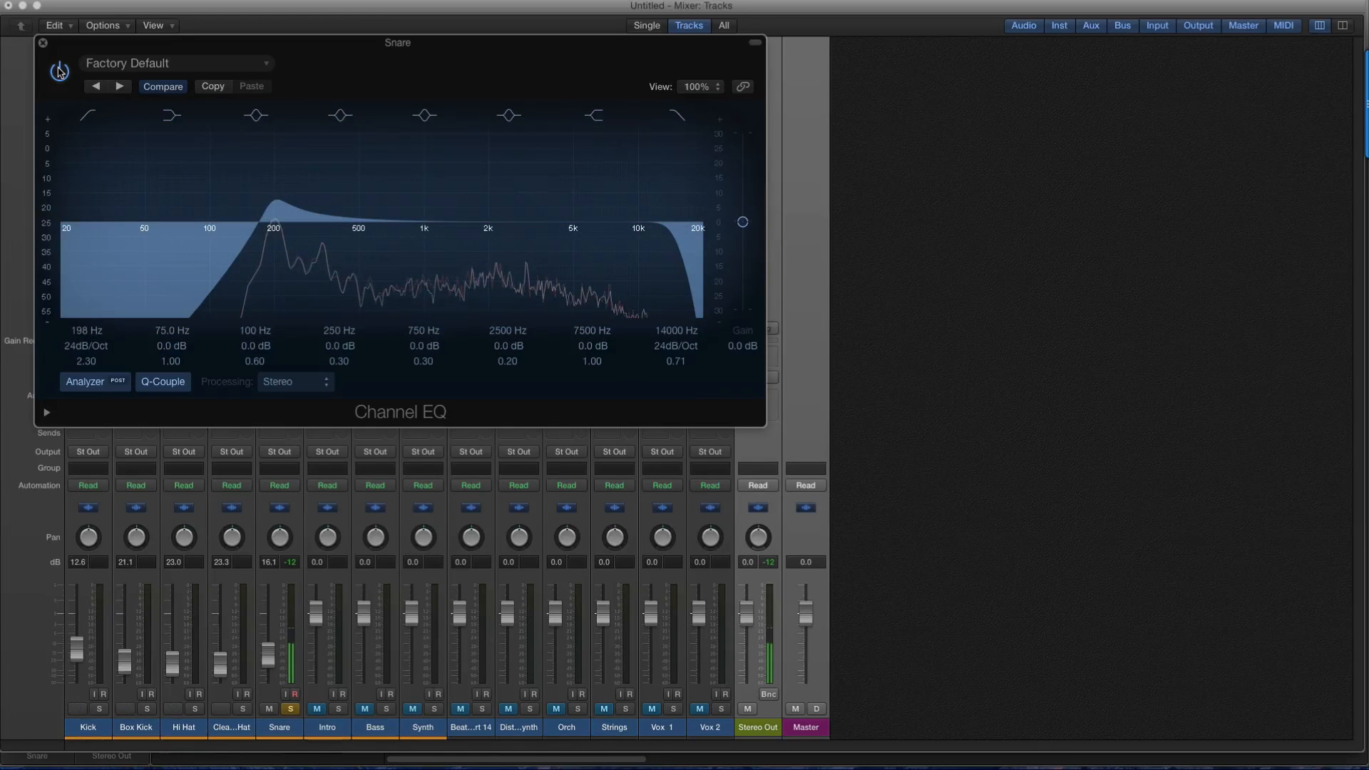
{"action": "left_click", "coordinate": [59, 70]}
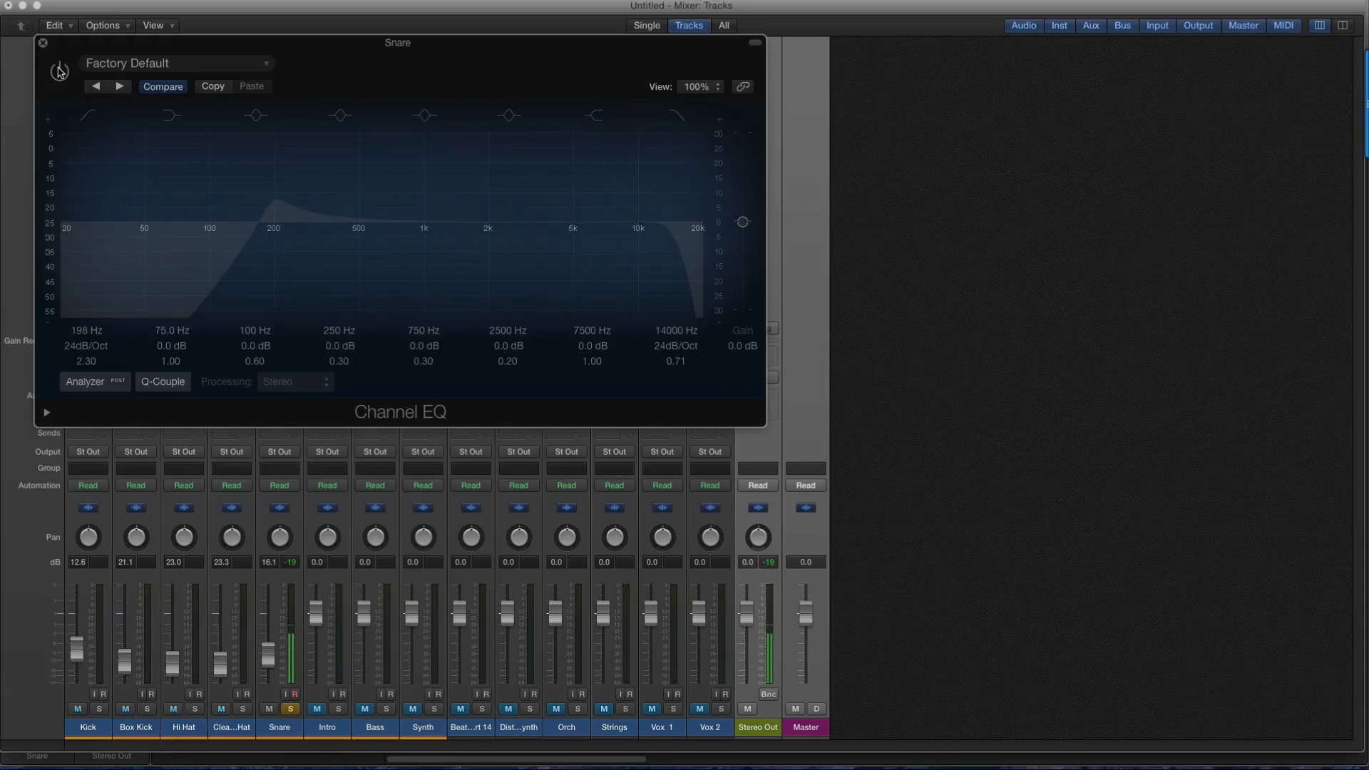
{"action": "left_click", "coordinate": [59, 70]}
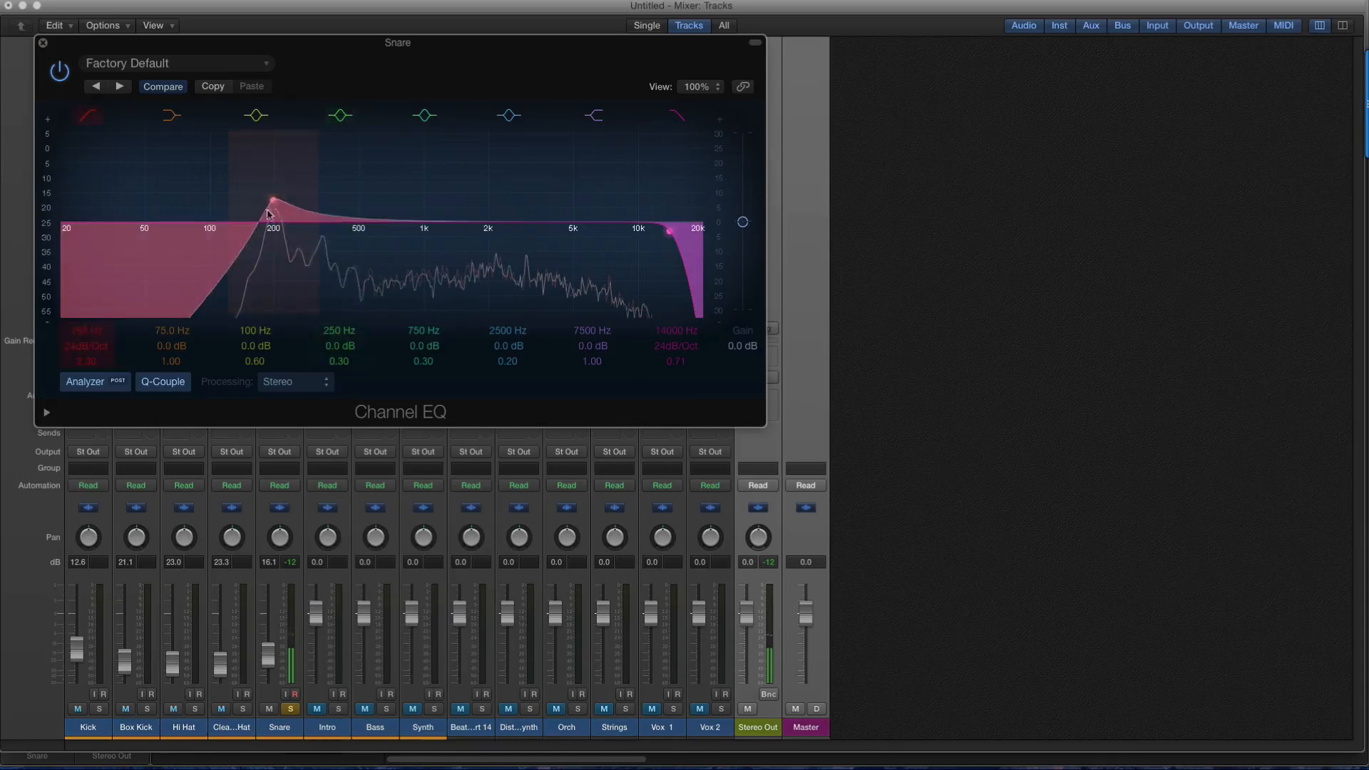
{"action": "left_click", "coordinate": [43, 44]}
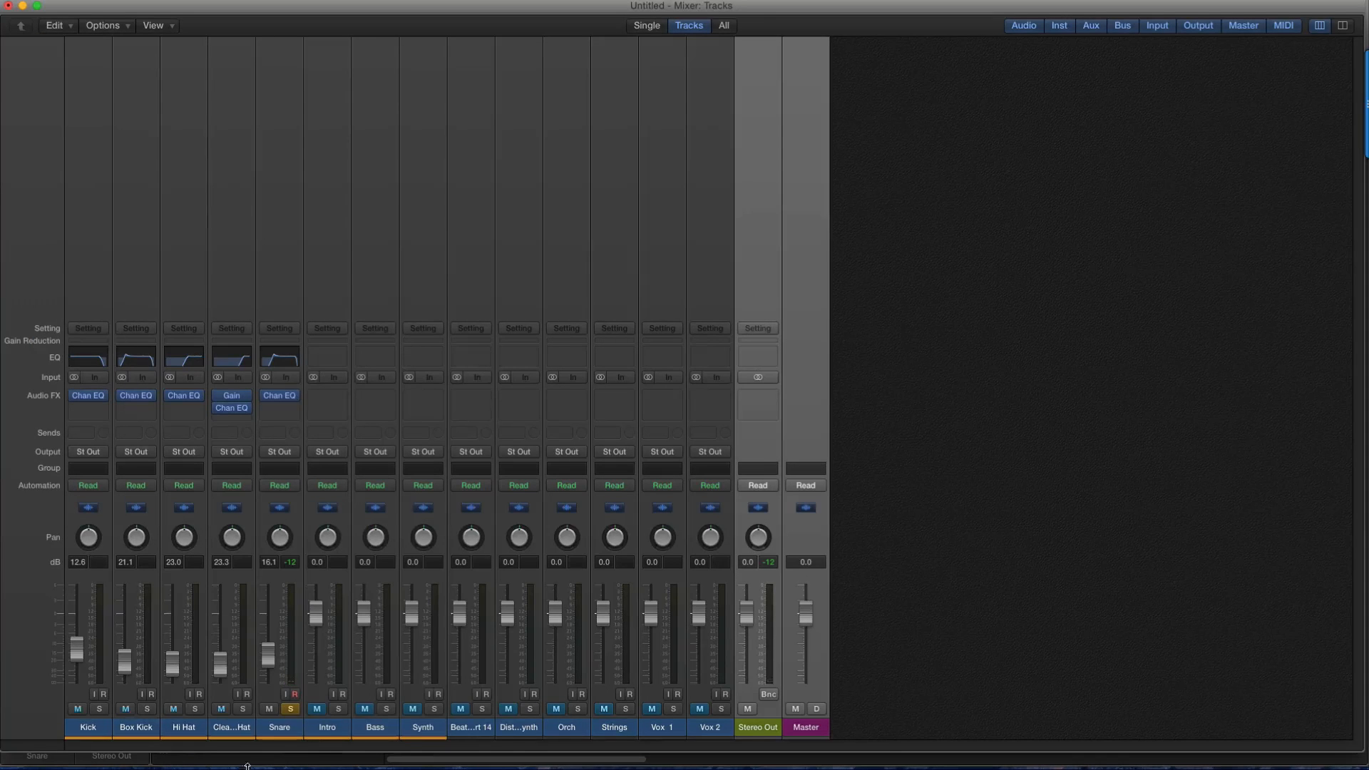
Unsolo the Snare and, while all drums play, pan the Hi Hat slightly left and the Clean Closed Hat right to about +21.
{"action": "left_click", "coordinate": [291, 709]}
{"action": "key", "text": "space"}
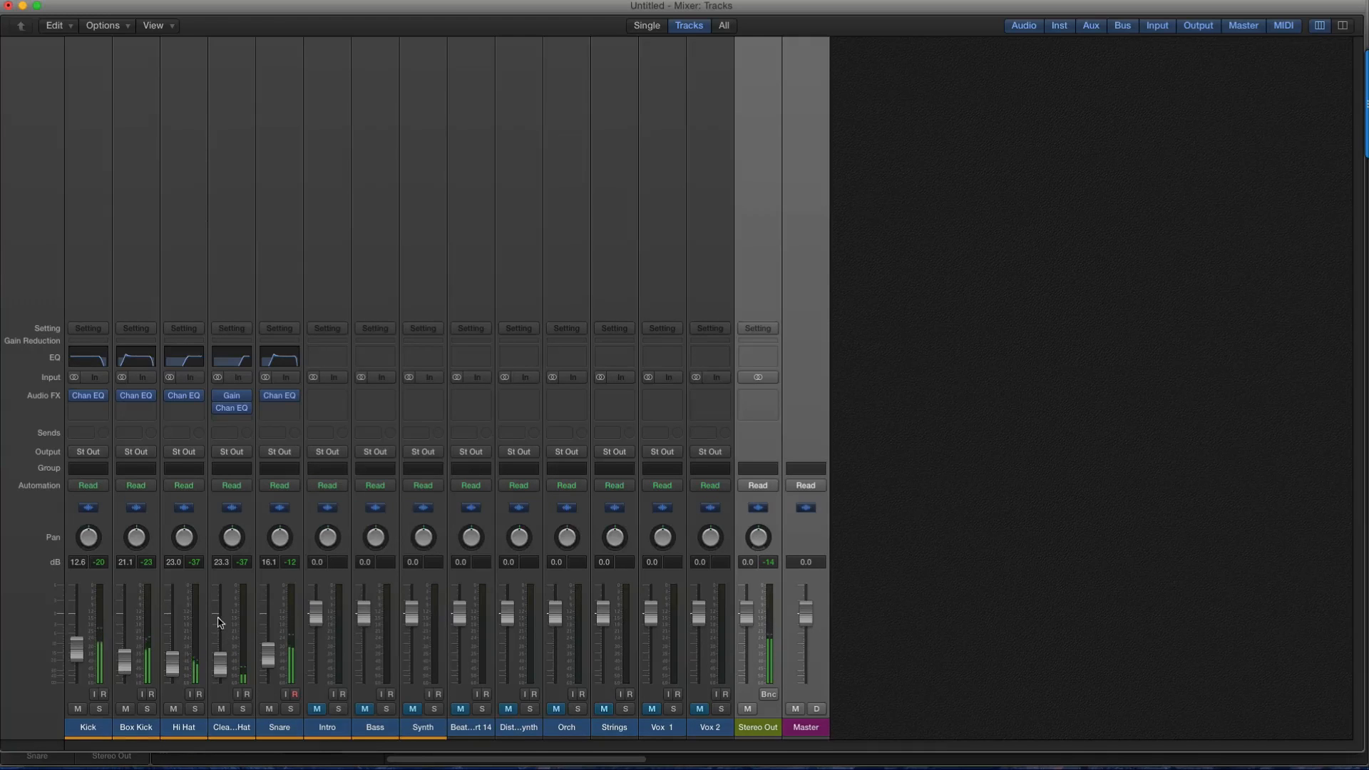
{"action": "left_click_drag", "start_coordinate": [181, 540], "coordinate": [231, 532]}
{"action": "left_click_drag", "start_coordinate": [232, 542], "coordinate": [231, 541]}
{"action": "left_click_drag", "start_coordinate": [231, 540], "coordinate": [231, 541]}
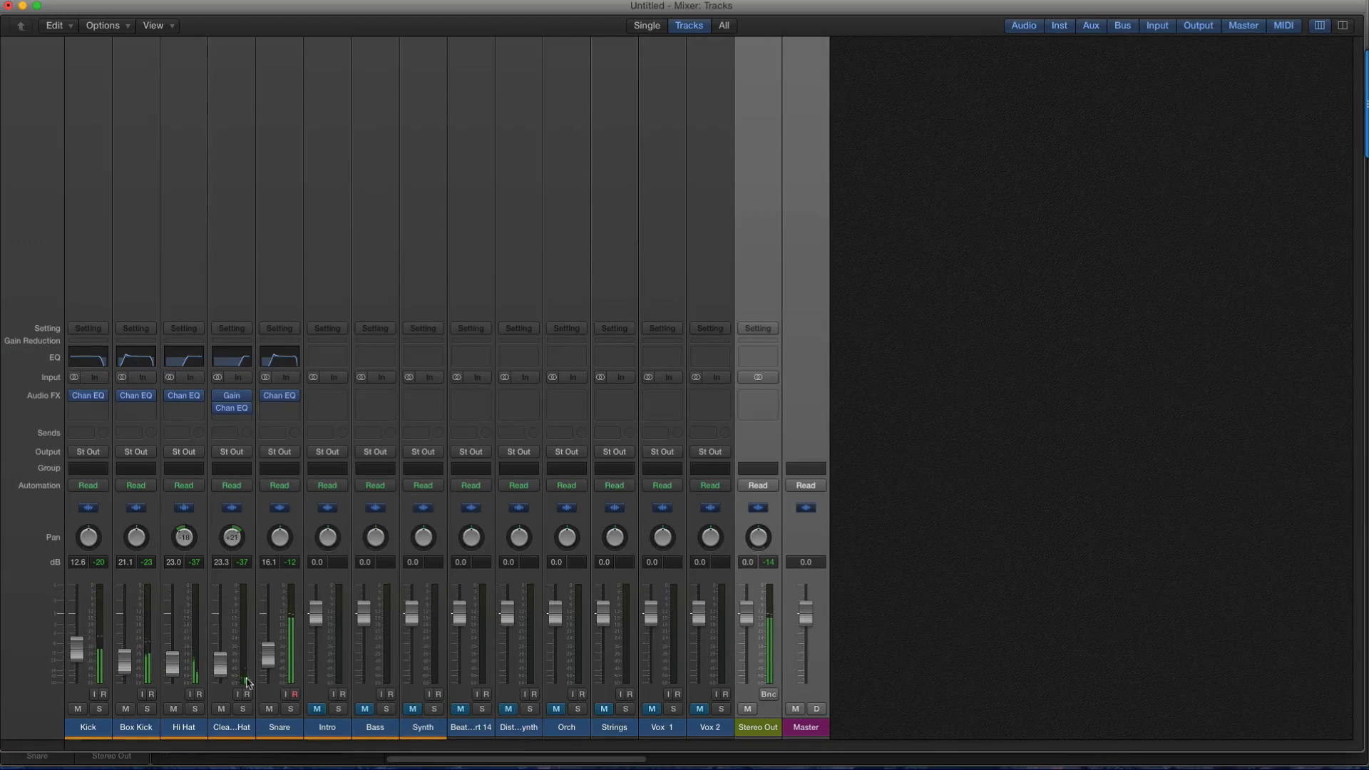